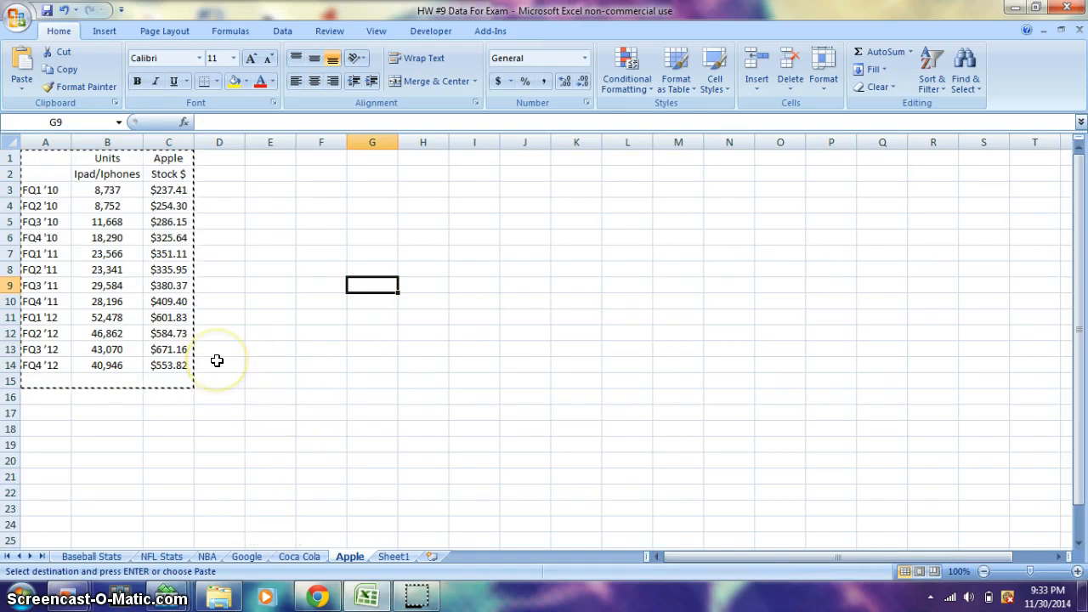
Step: Format the Units and Apple headings in B1:C1 in red, bold, 16-point text
{"action": "key", "text": "BackSpace"}
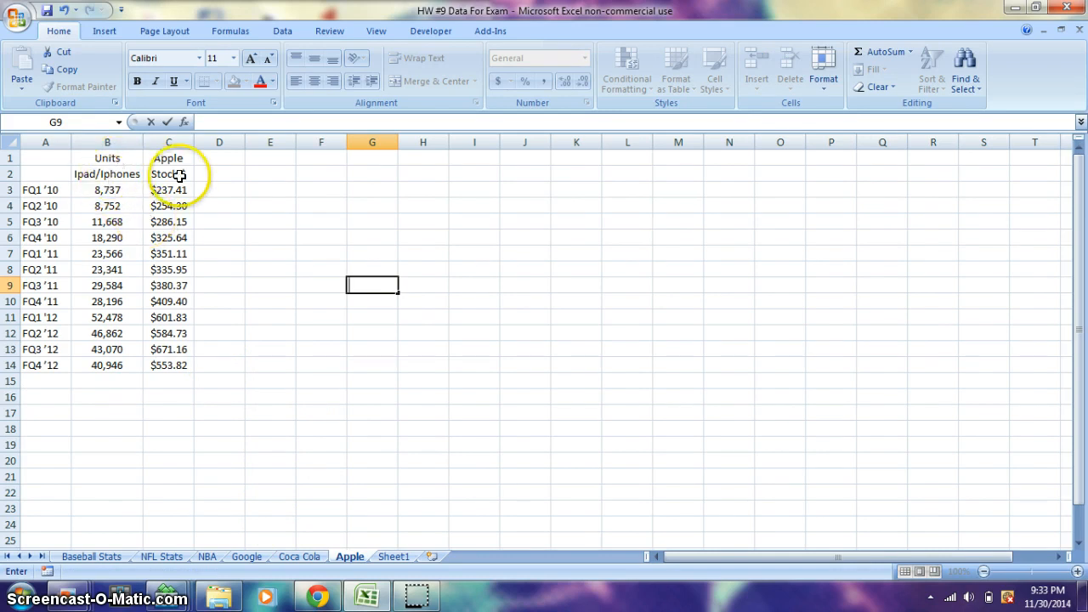
{"action": "left_click_drag", "start_coordinate": [175, 168], "coordinate": [91, 282]}
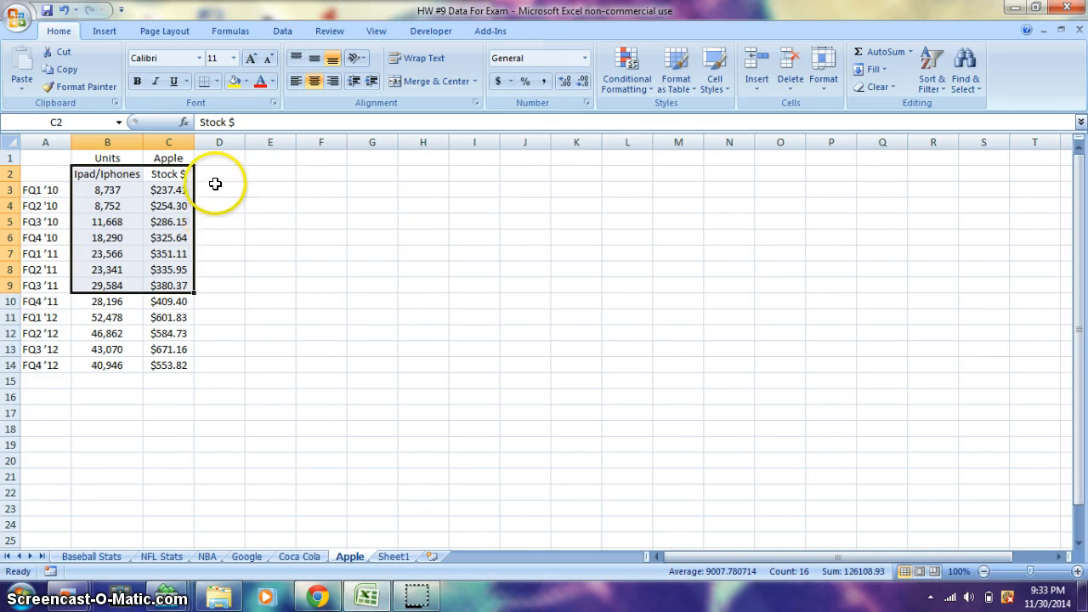
{"action": "left_click_drag", "start_coordinate": [174, 160], "coordinate": [123, 153]}
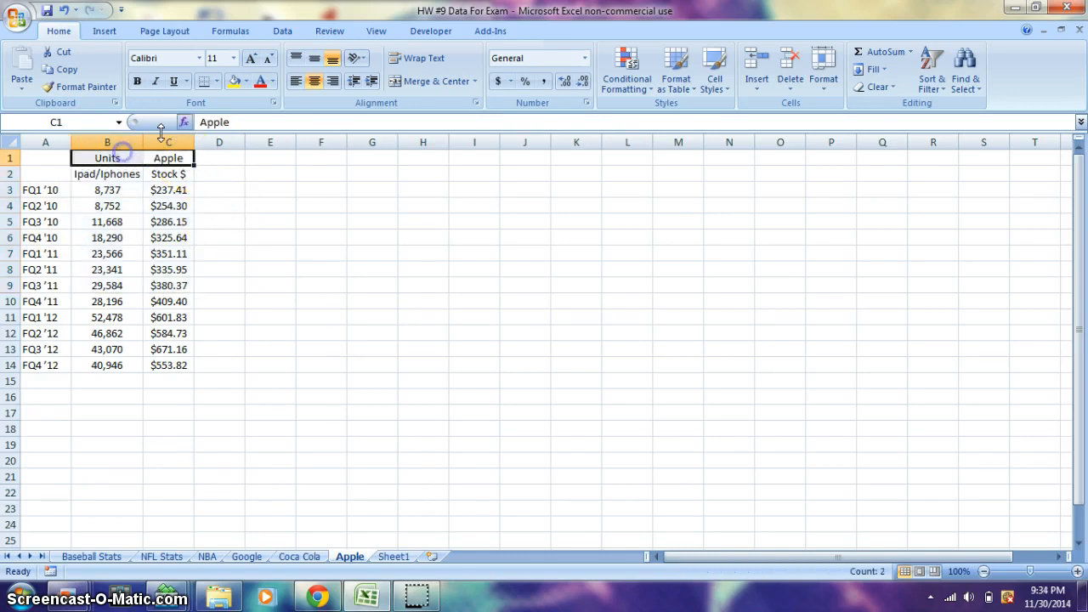
{"action": "left_click", "coordinate": [258, 82]}
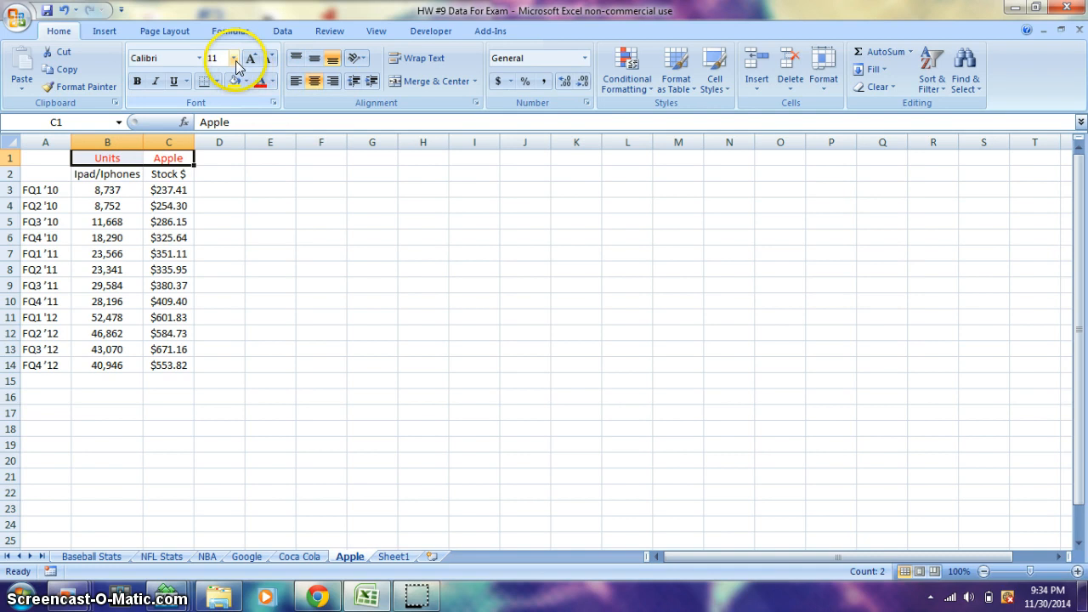
{"action": "left_click", "coordinate": [233, 58]}
{"action": "left_click", "coordinate": [214, 156]}
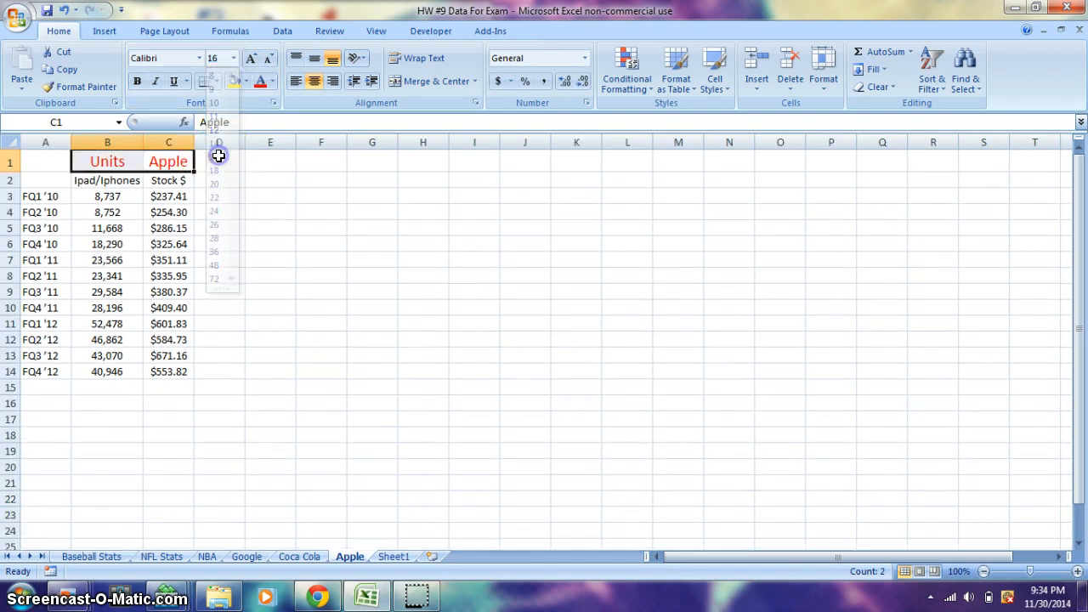
{"action": "left_click", "coordinate": [138, 80]}
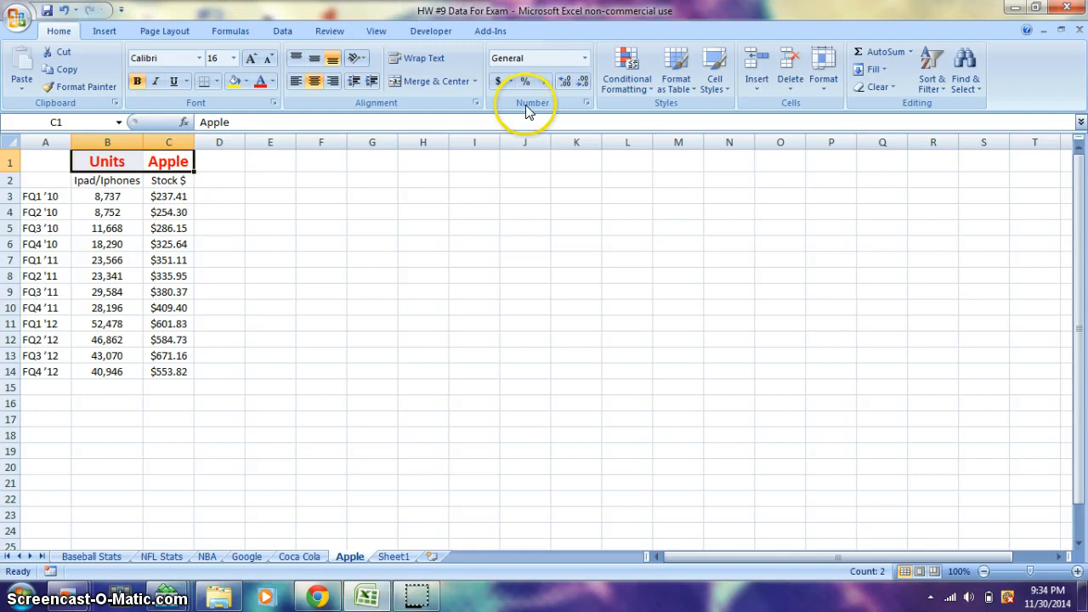
Step: Highlight cells in C2:C14 greater than 500 using conditional formatting with Light Red Fill with Dark Red Text
{"action": "left_click_drag", "start_coordinate": [168, 180], "coordinate": [165, 371]}
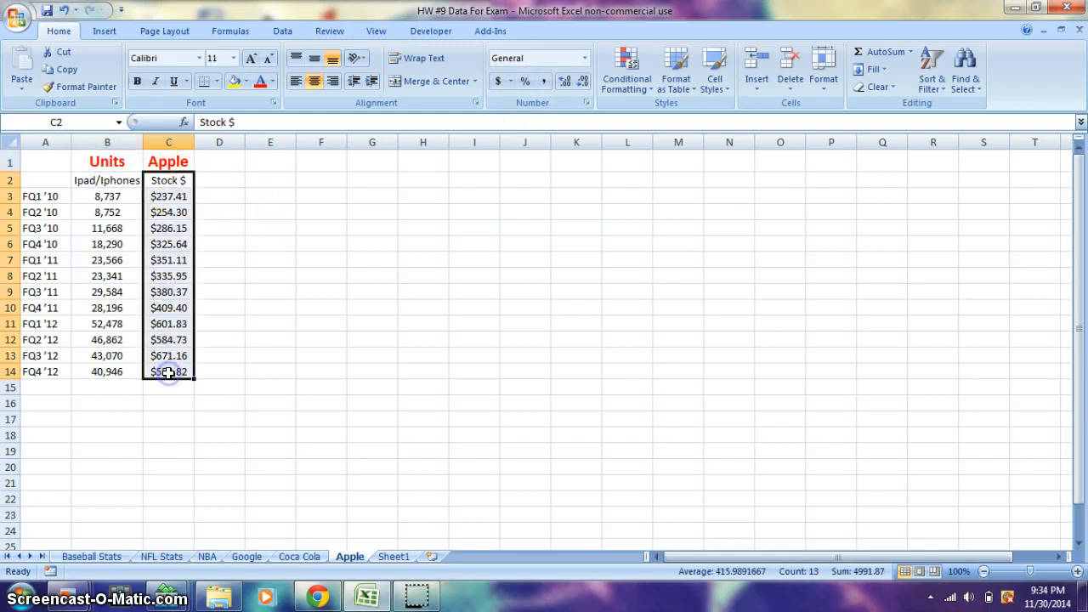
{"action": "left_click", "coordinate": [614, 85]}
{"action": "mouse_move", "coordinate": [643, 115]}
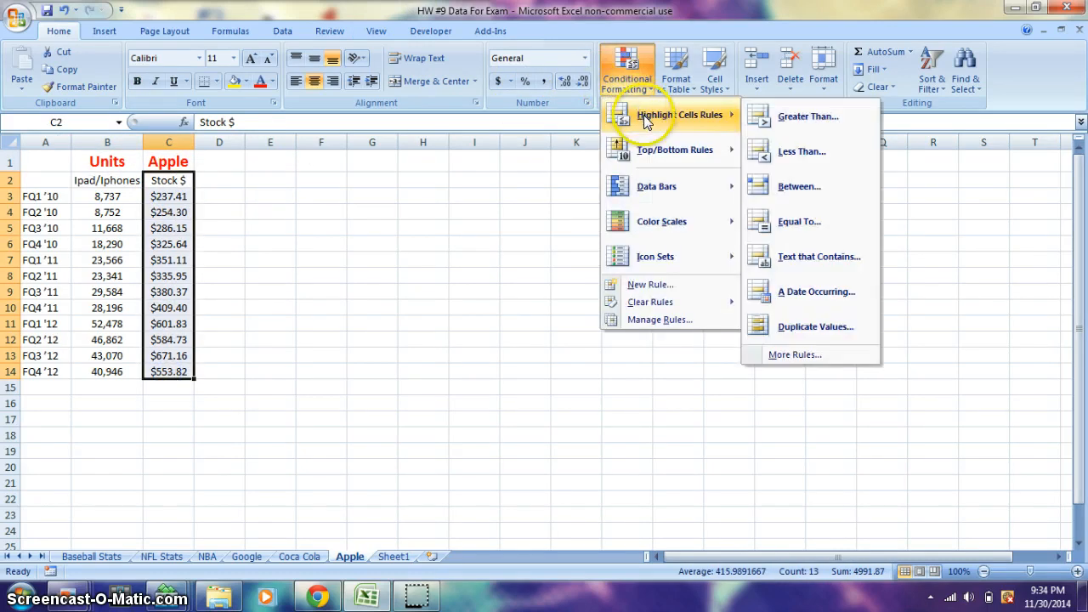
{"action": "left_click", "coordinate": [756, 116]}
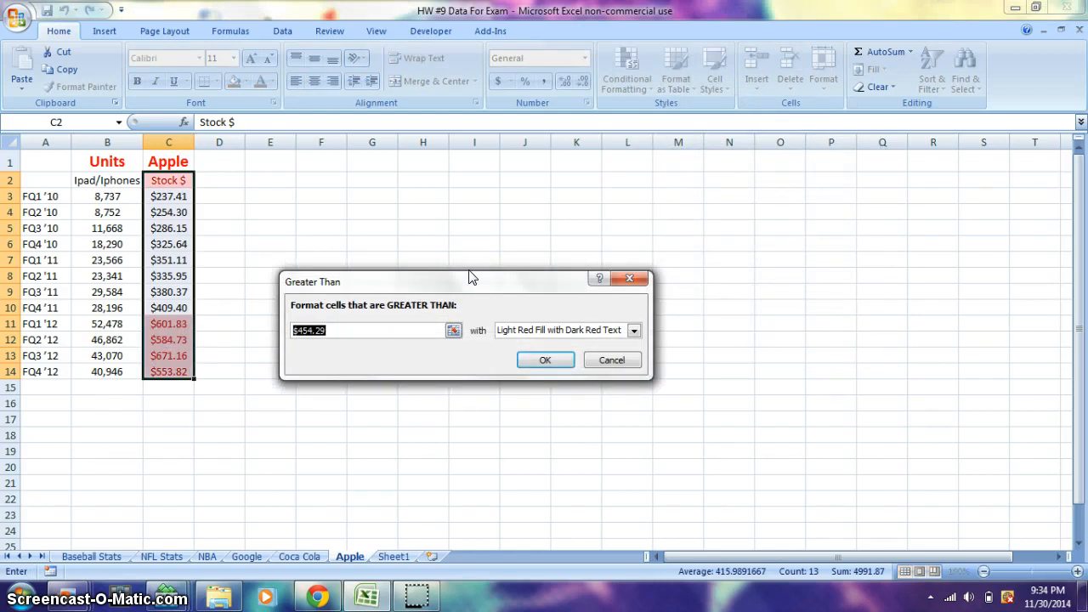
{"action": "type", "text": "2"}
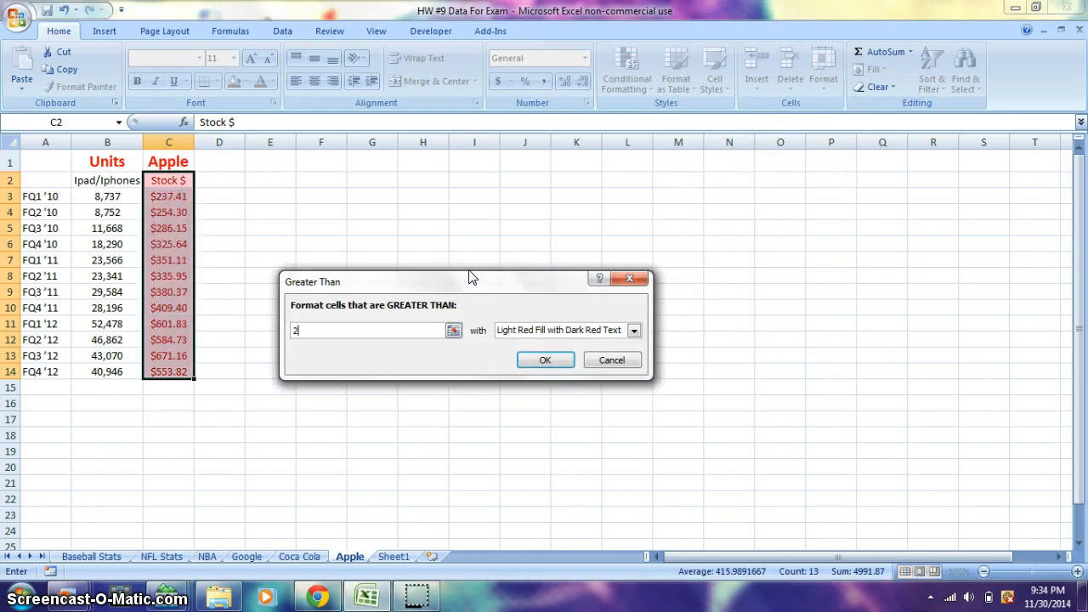
{"action": "type", "text": "00"}
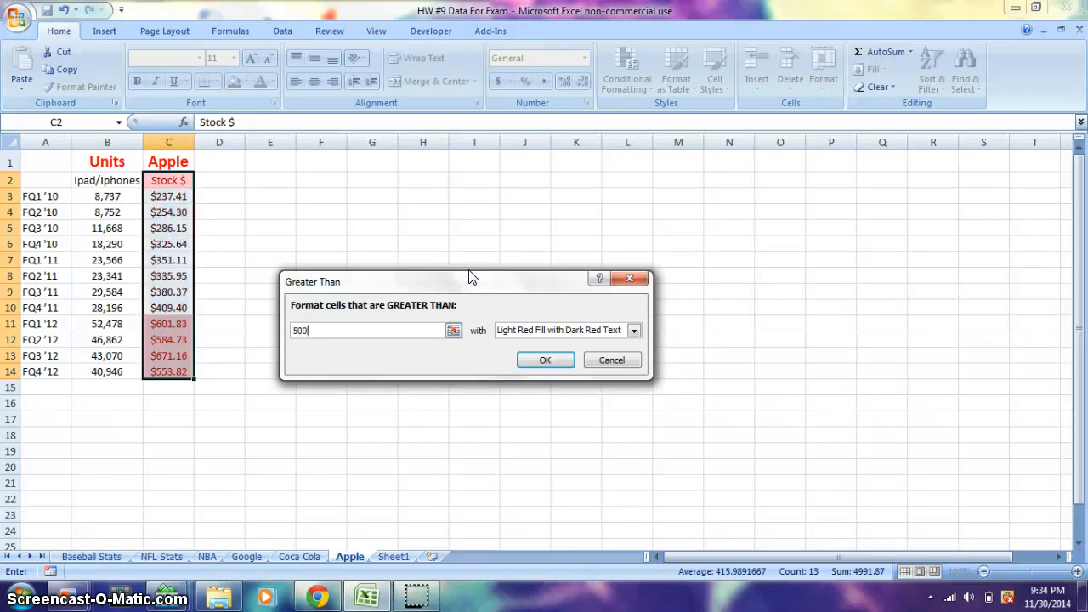
{"action": "left_click", "coordinate": [530, 360]}
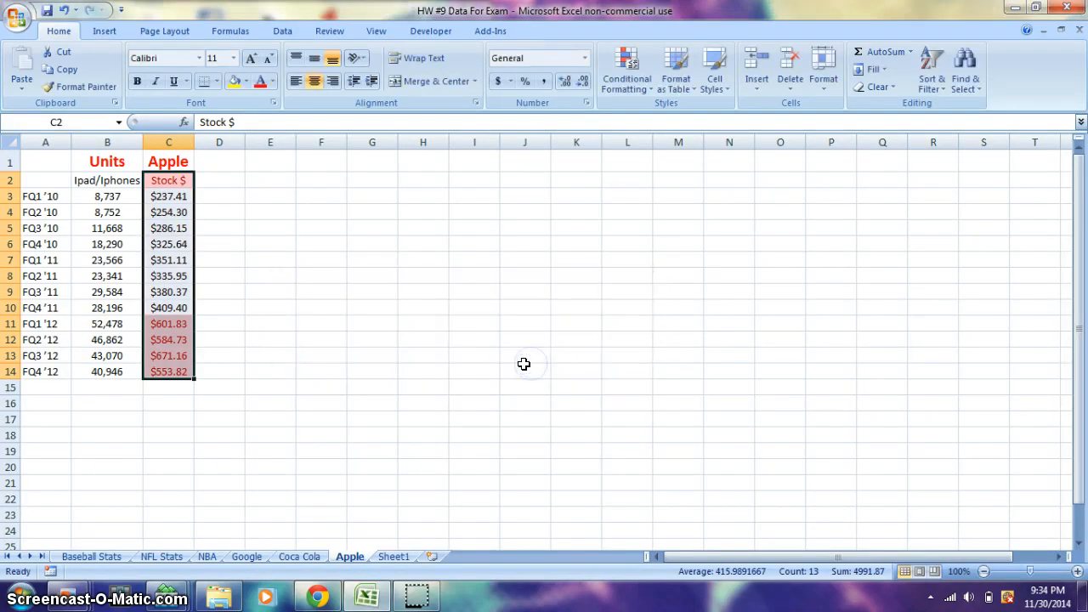
{"action": "left_click", "coordinate": [219, 355]}
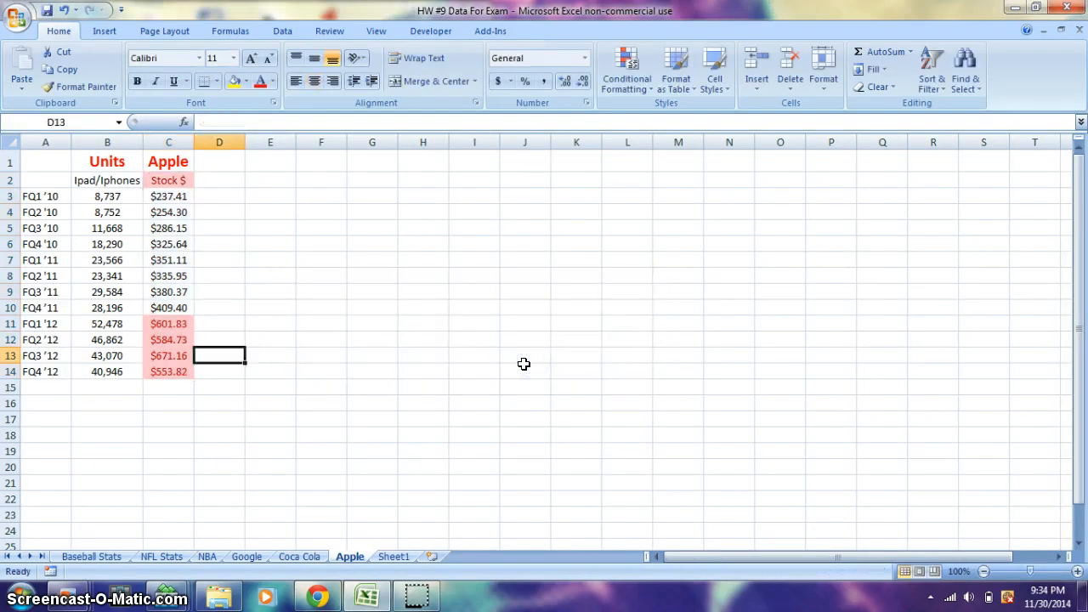
Step: Fill the fiscal quarter labels in A3:A14 with yellow
{"action": "left_click_drag", "start_coordinate": [40, 196], "coordinate": [34, 371]}
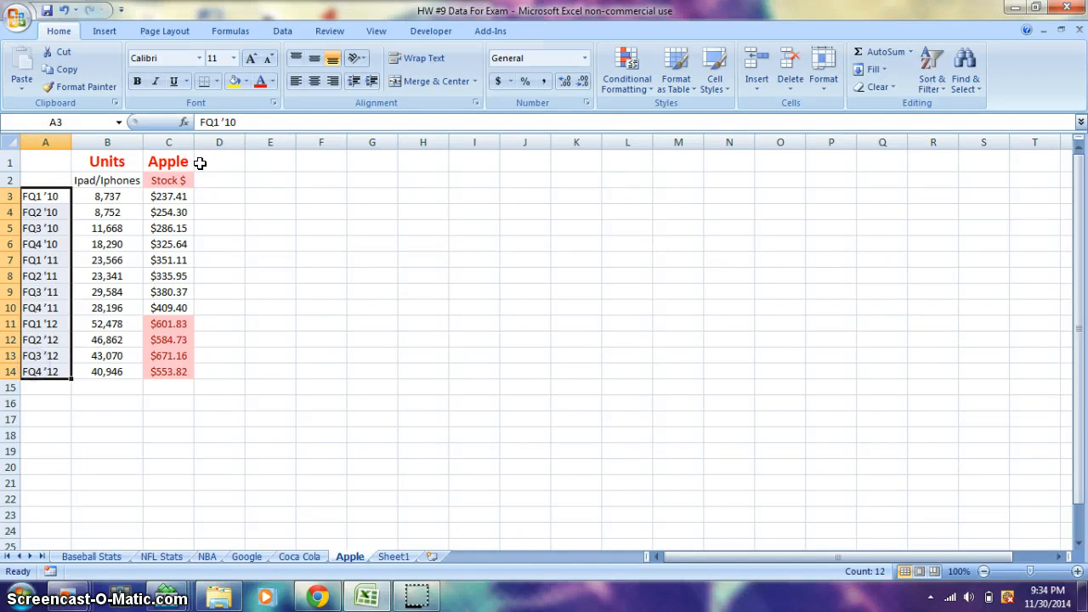
{"action": "left_click", "coordinate": [232, 82]}
{"action": "left_click", "coordinate": [248, 260]}
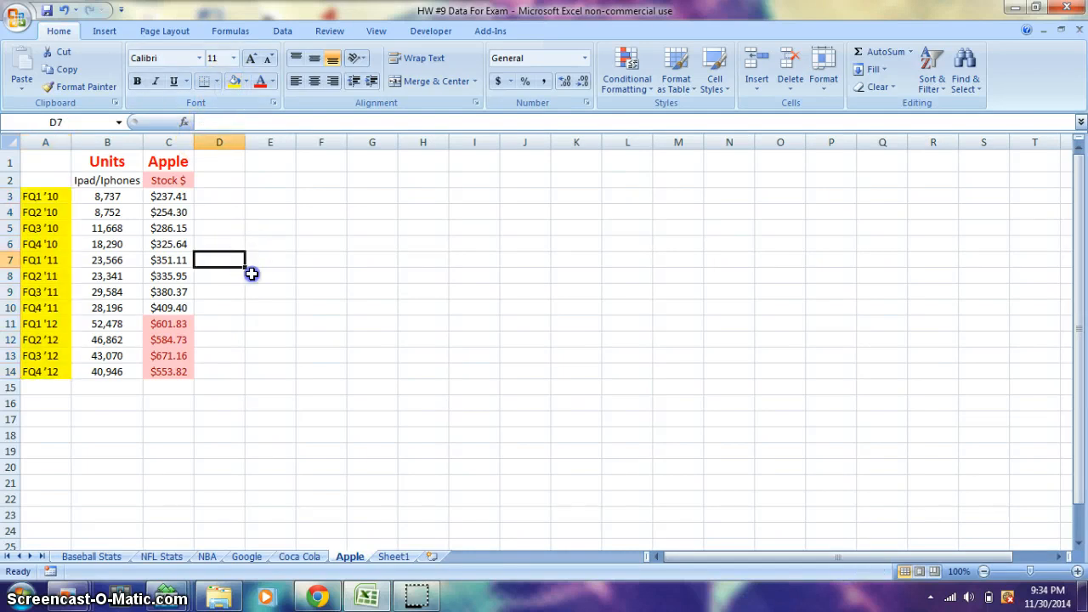
{"action": "left_click", "coordinate": [255, 272]}
{"action": "left_click", "coordinate": [274, 307]}
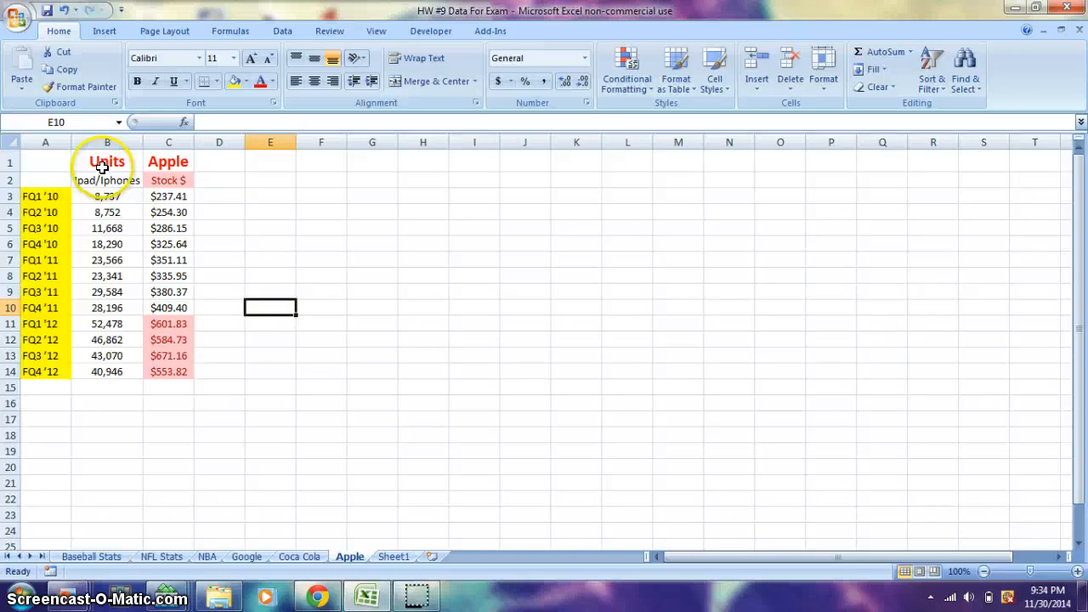
{"action": "left_click_drag", "start_coordinate": [101, 167], "coordinate": [168, 166]}
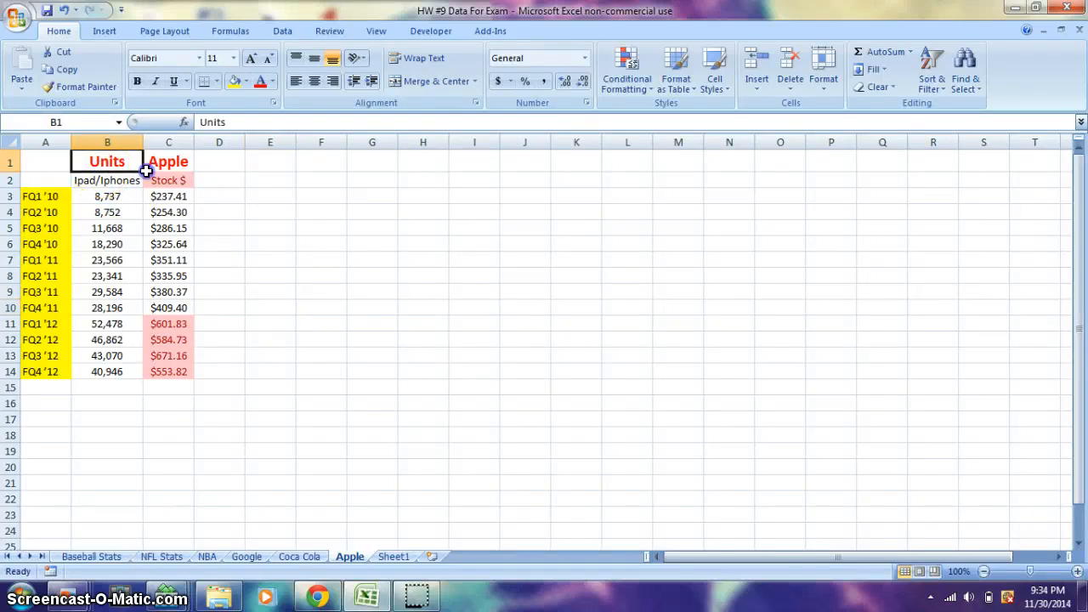
{"action": "left_click", "coordinate": [51, 212]}
{"action": "left_click_drag", "start_coordinate": [51, 211], "coordinate": [68, 371]}
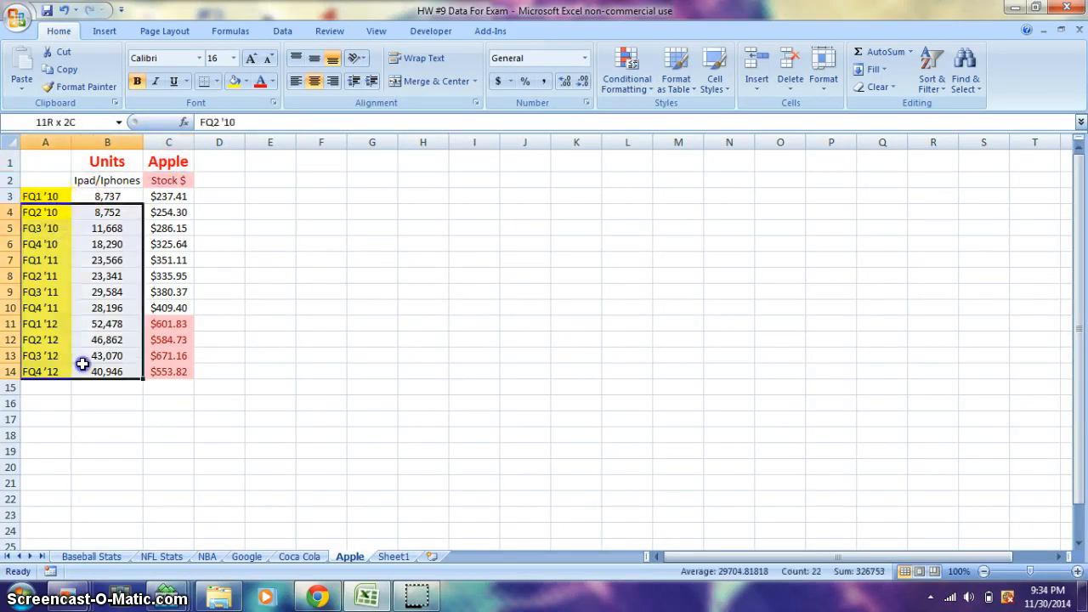
{"action": "left_click_drag", "start_coordinate": [148, 374], "coordinate": [161, 175]}
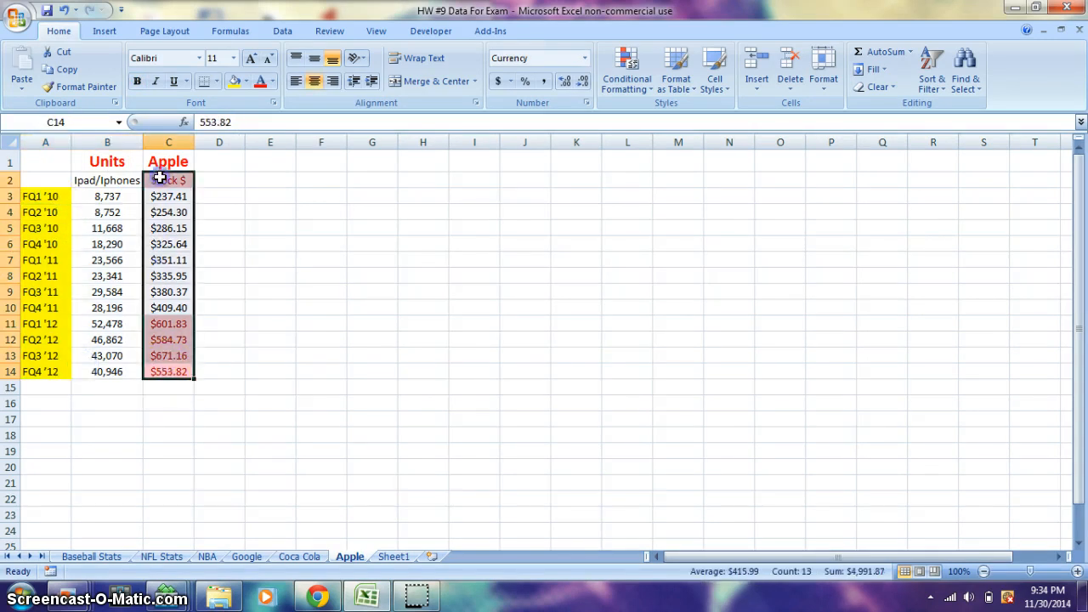
{"action": "left_click", "coordinate": [267, 243]}
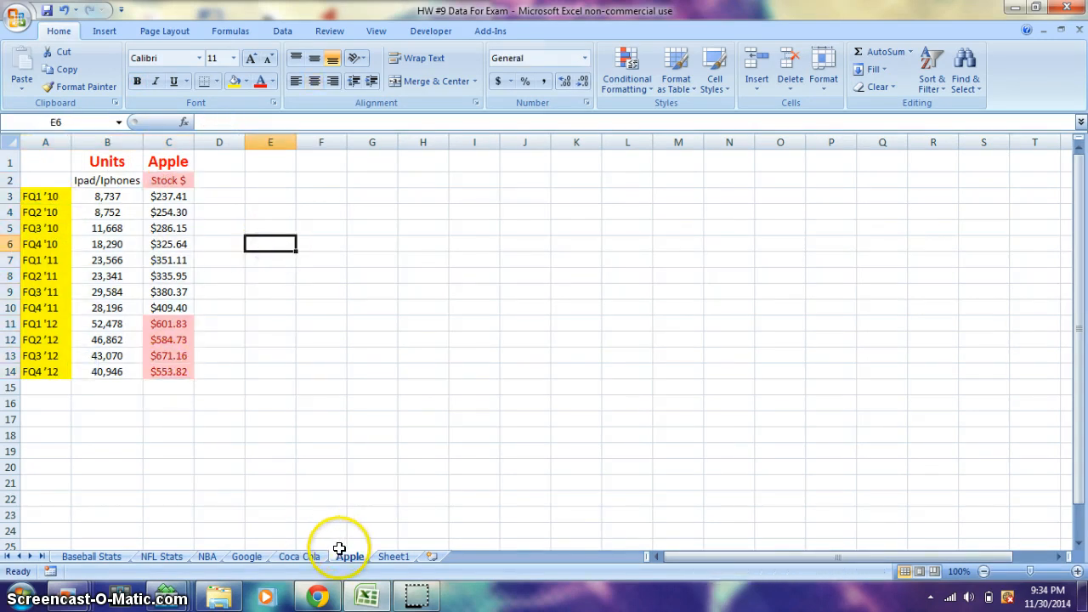
Step: View the unformatted copy of the data on Sheet1, and return to the Apple sheet
{"action": "left_click", "coordinate": [384, 556]}
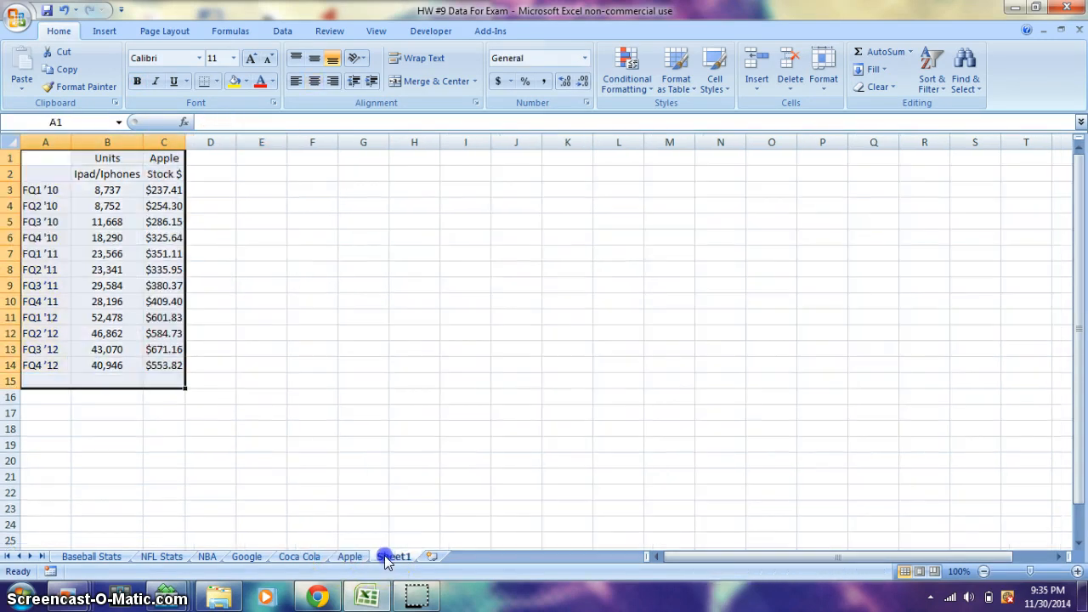
{"action": "left_click", "coordinate": [278, 342]}
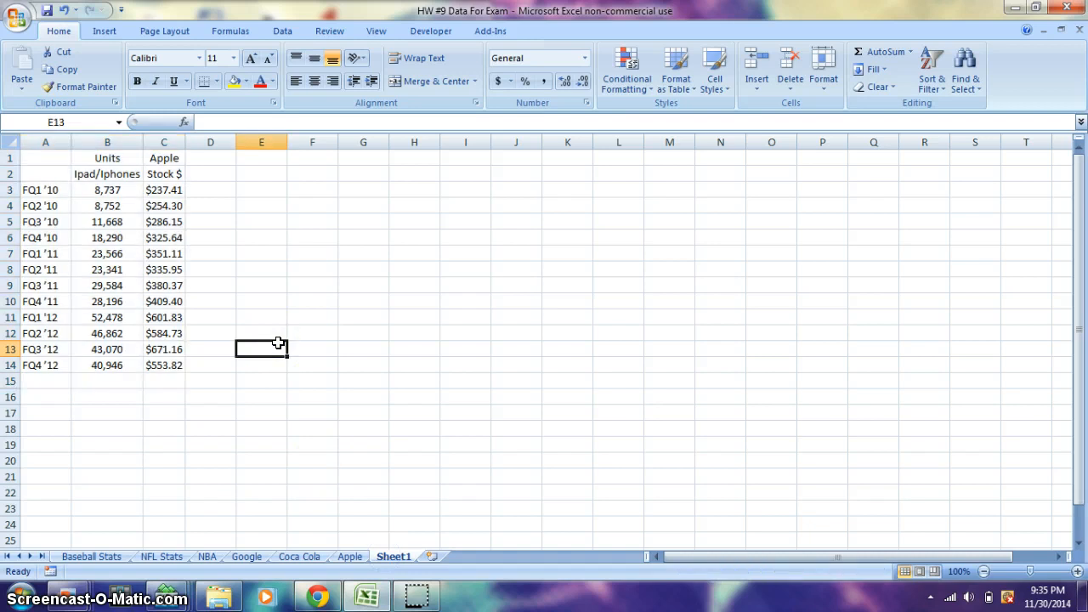
{"action": "left_click", "coordinate": [349, 556]}
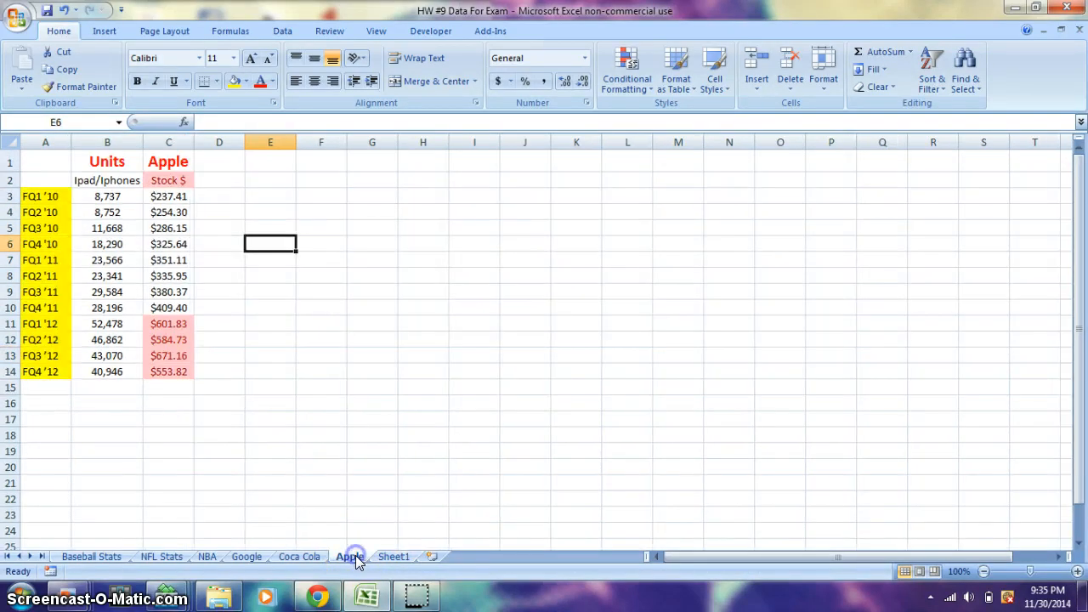
Step: Undo the yellow fill, the conditional formatting and the heading formatting on the Apple sheet
{"action": "left_click", "coordinate": [64, 10]}
{"action": "left_click", "coordinate": [63, 10]}
{"action": "left_click", "coordinate": [64, 11]}
{"action": "left_click", "coordinate": [63, 11]}
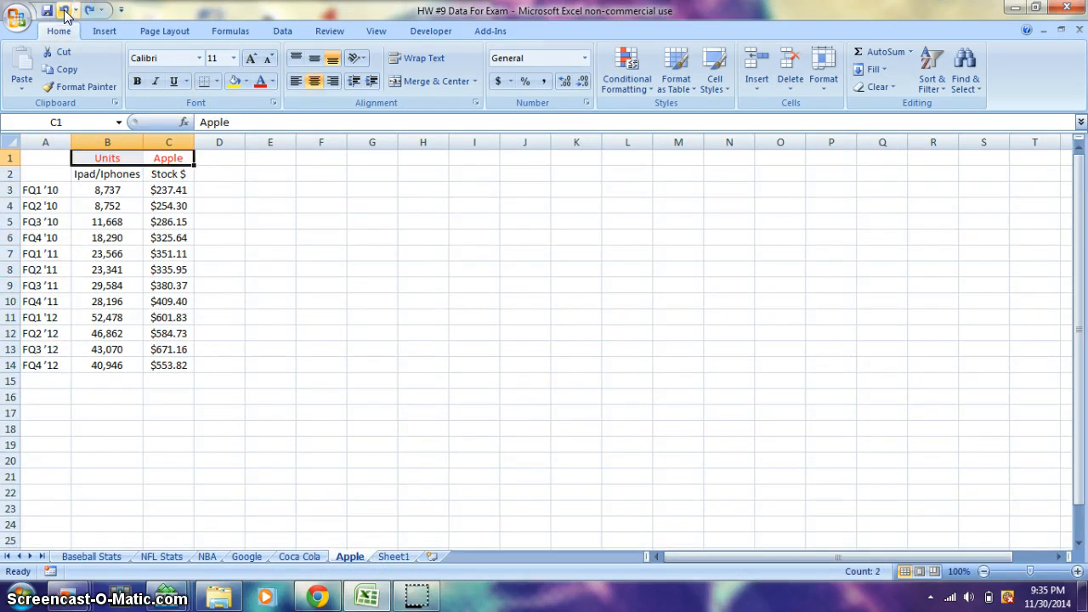
{"action": "left_click", "coordinate": [64, 11]}
{"action": "left_click", "coordinate": [265, 281]}
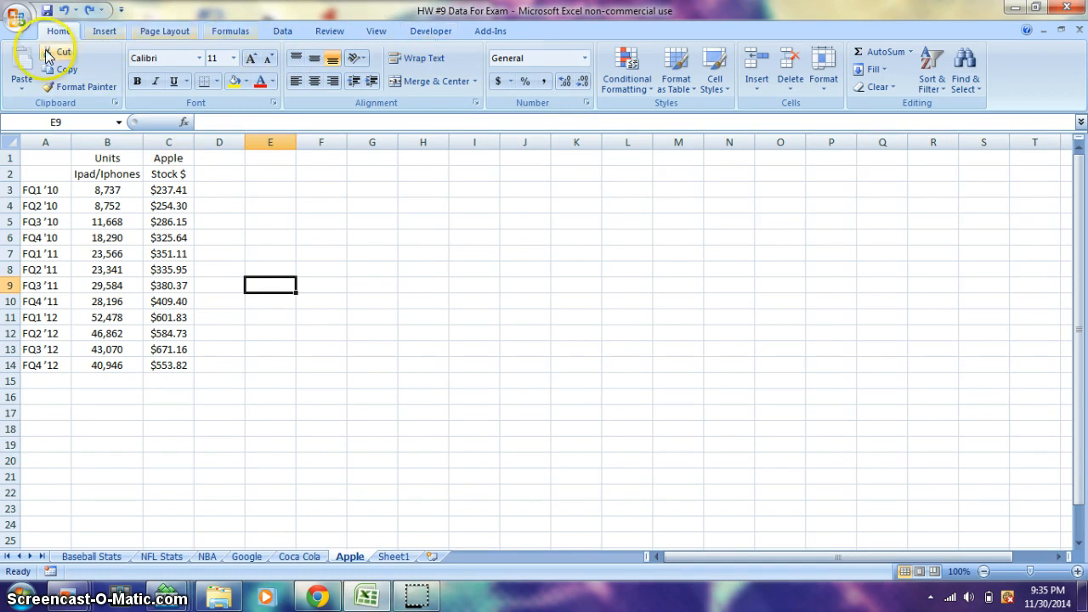
Step: Check in Excel Options that showing the Developer tab in the Ribbon is enabled
{"action": "left_click", "coordinate": [14, 19]}
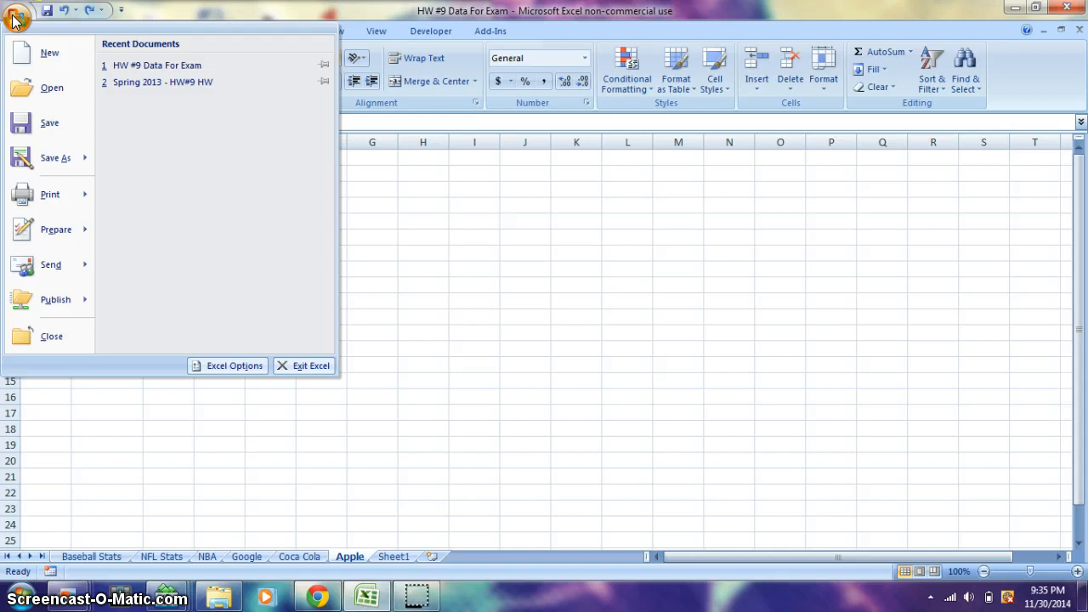
{"action": "left_click", "coordinate": [221, 365]}
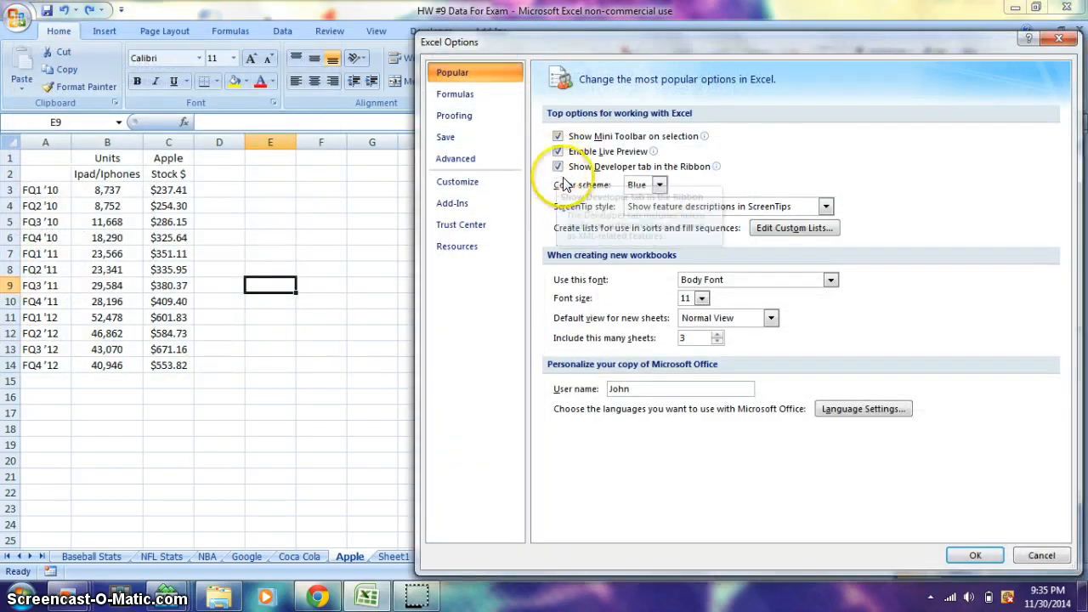
{"action": "left_click", "coordinate": [967, 556]}
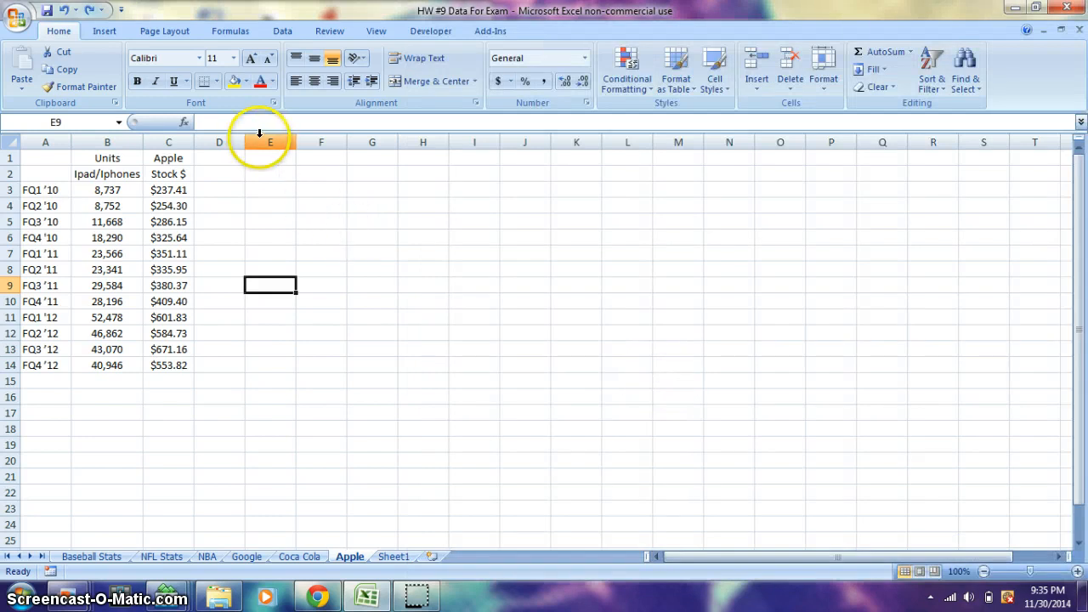
Step: Start recording a macro named Macro1 with the shortcut key Ctrl+a, stored in This Workbook
{"action": "left_click", "coordinate": [425, 31]}
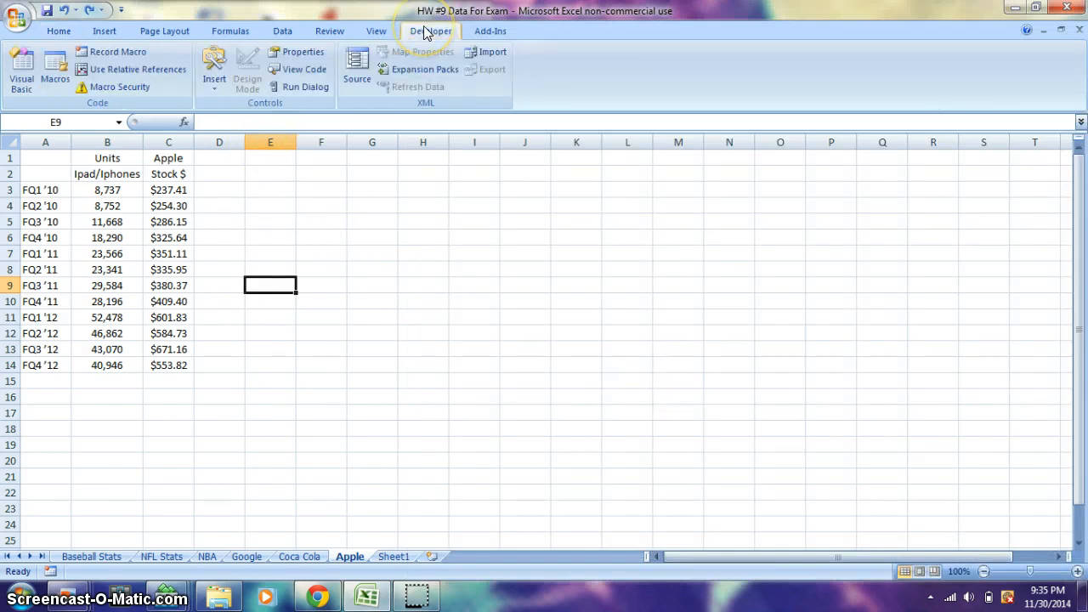
{"action": "left_click", "coordinate": [89, 59]}
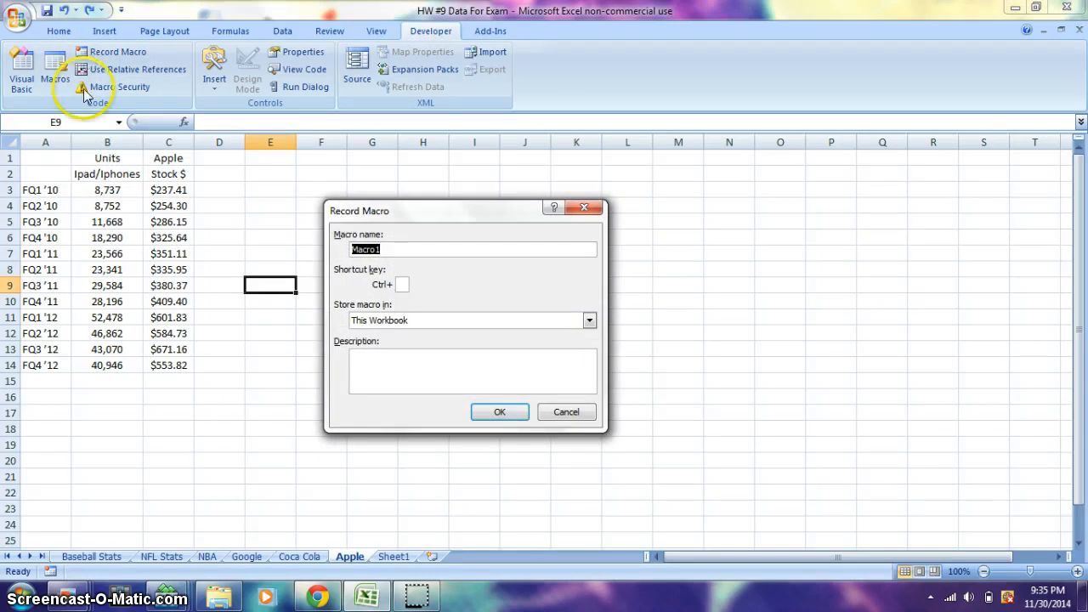
{"action": "left_click", "coordinate": [400, 286]}
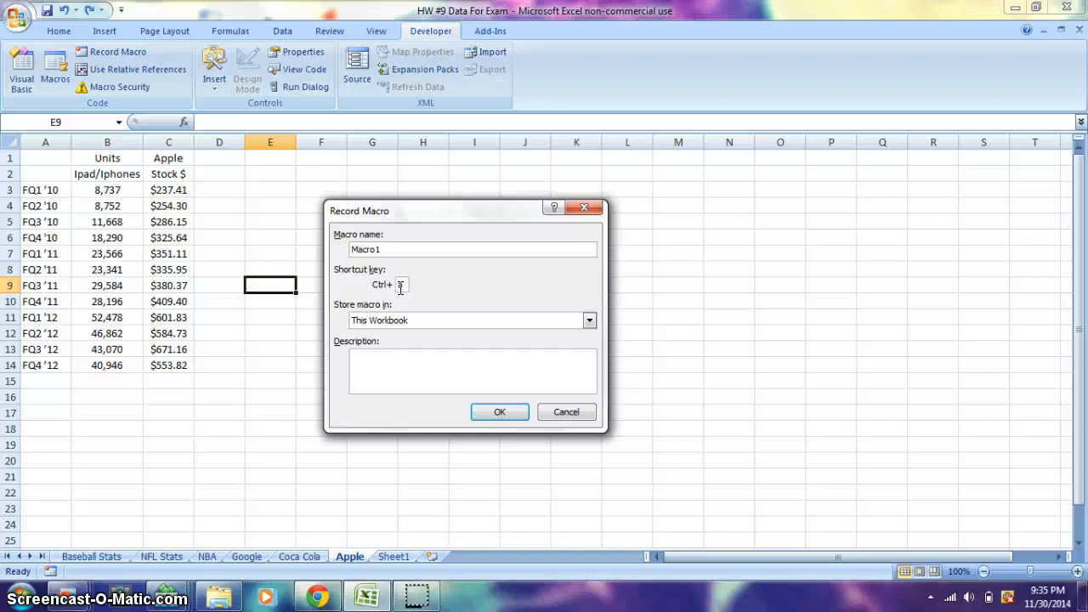
{"action": "left_click", "coordinate": [396, 321]}
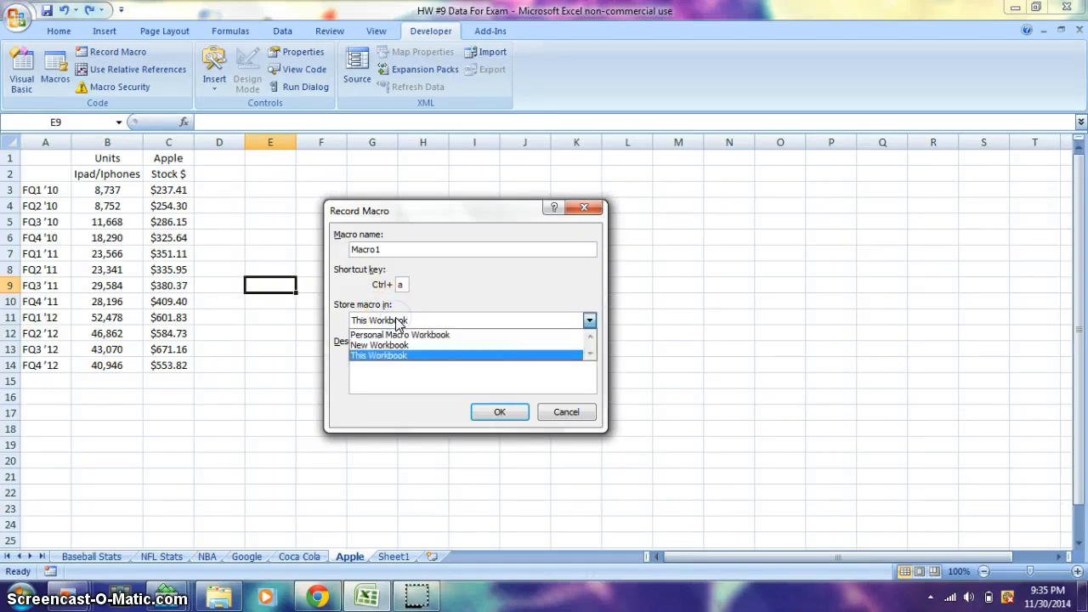
{"action": "left_click", "coordinate": [403, 356]}
{"action": "left_click", "coordinate": [407, 334]}
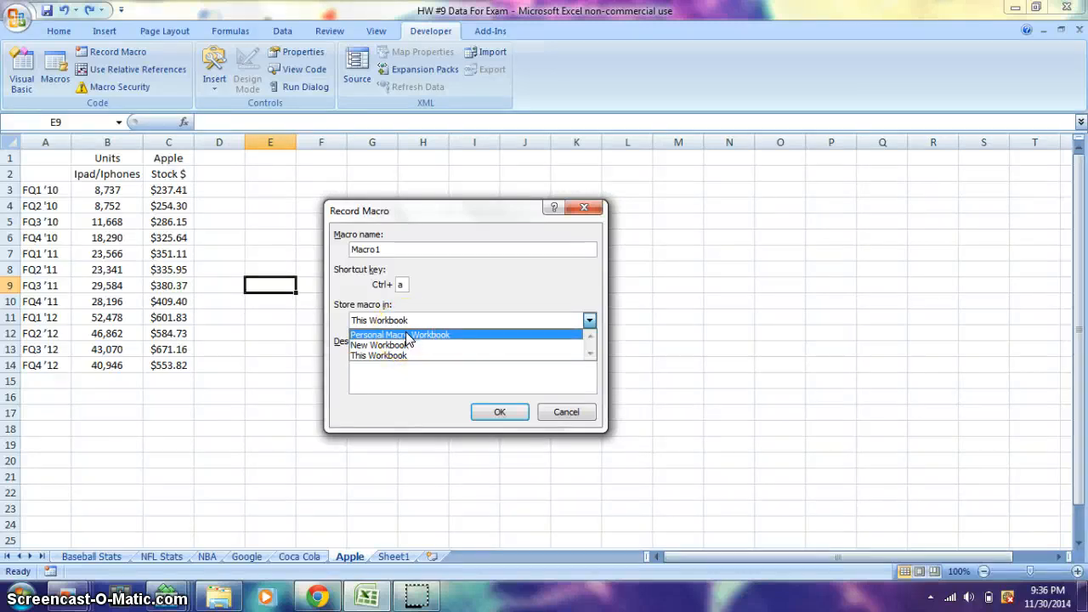
{"action": "left_click", "coordinate": [400, 349]}
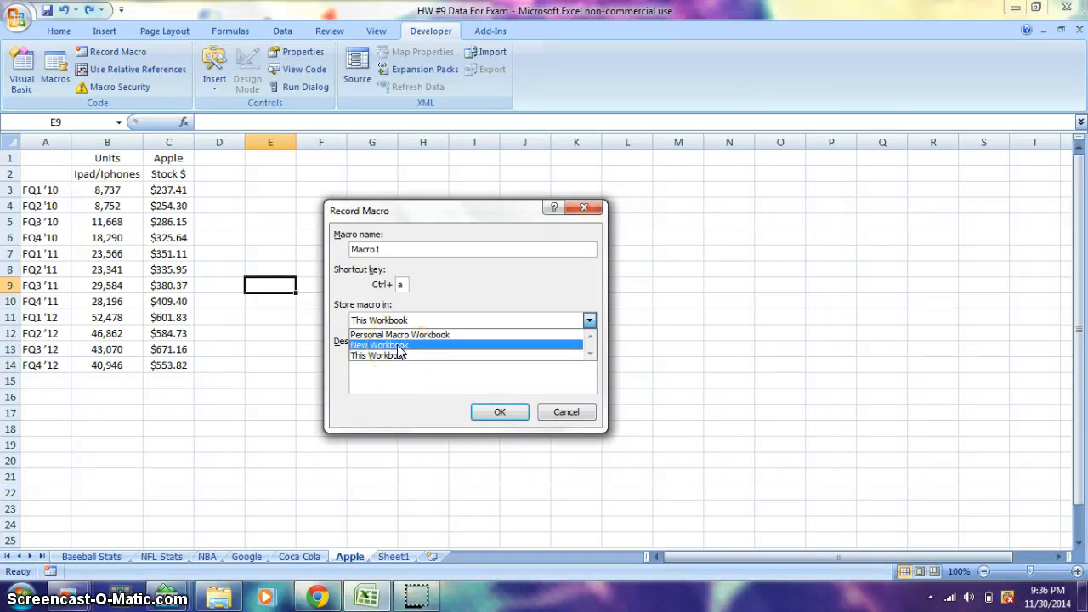
{"action": "left_click", "coordinate": [400, 355]}
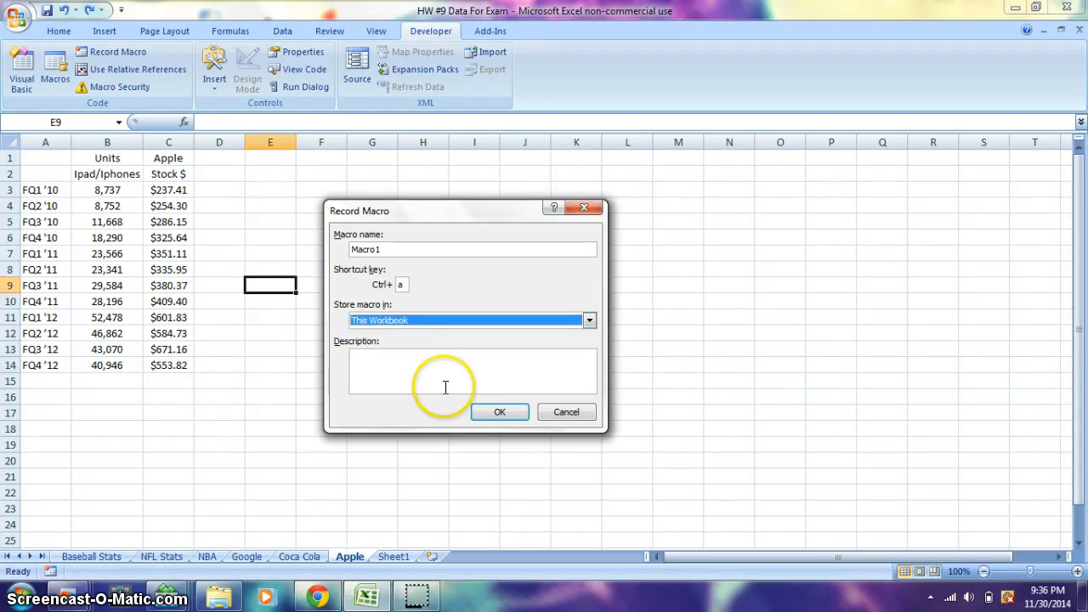
{"action": "left_click", "coordinate": [501, 412]}
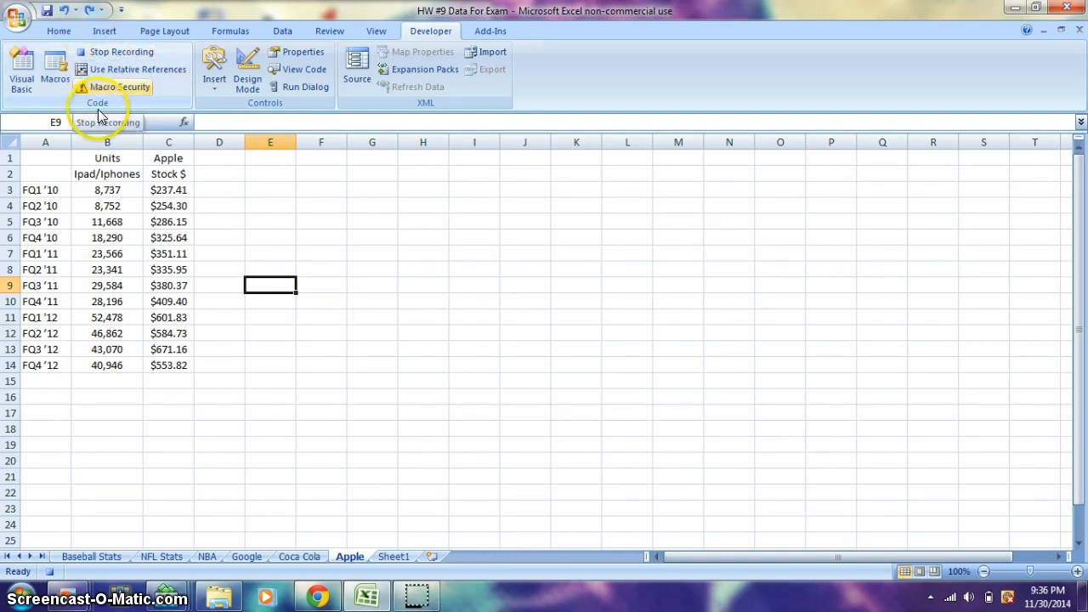
Step: Format the headings in B1:C1 with red font colour, size 16 and bold
{"action": "left_click", "coordinate": [56, 31]}
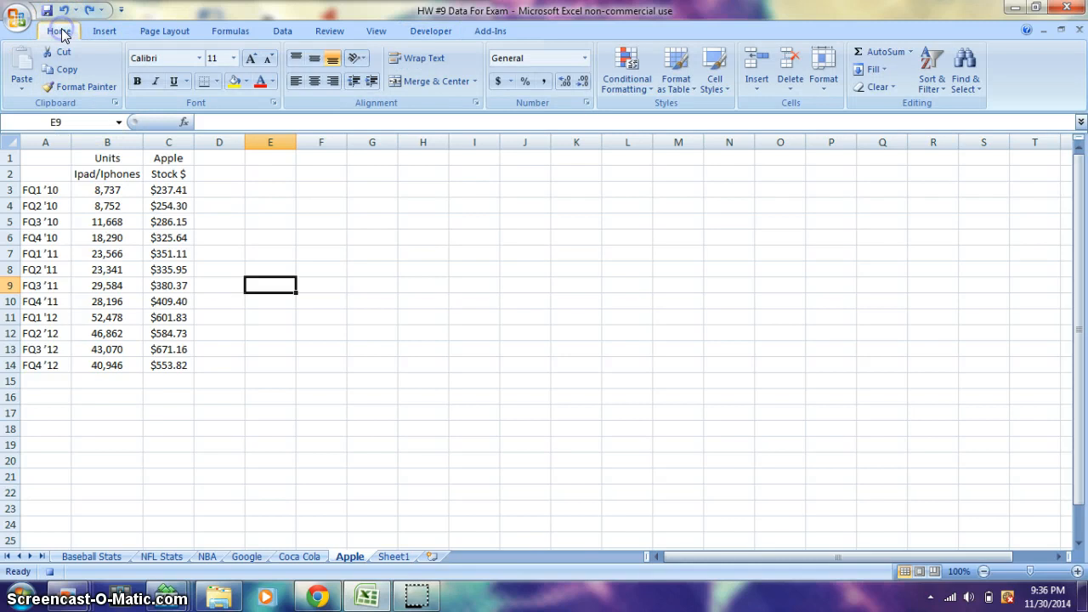
{"action": "left_click_drag", "start_coordinate": [107, 158], "coordinate": [169, 164]}
{"action": "left_click", "coordinate": [260, 80]}
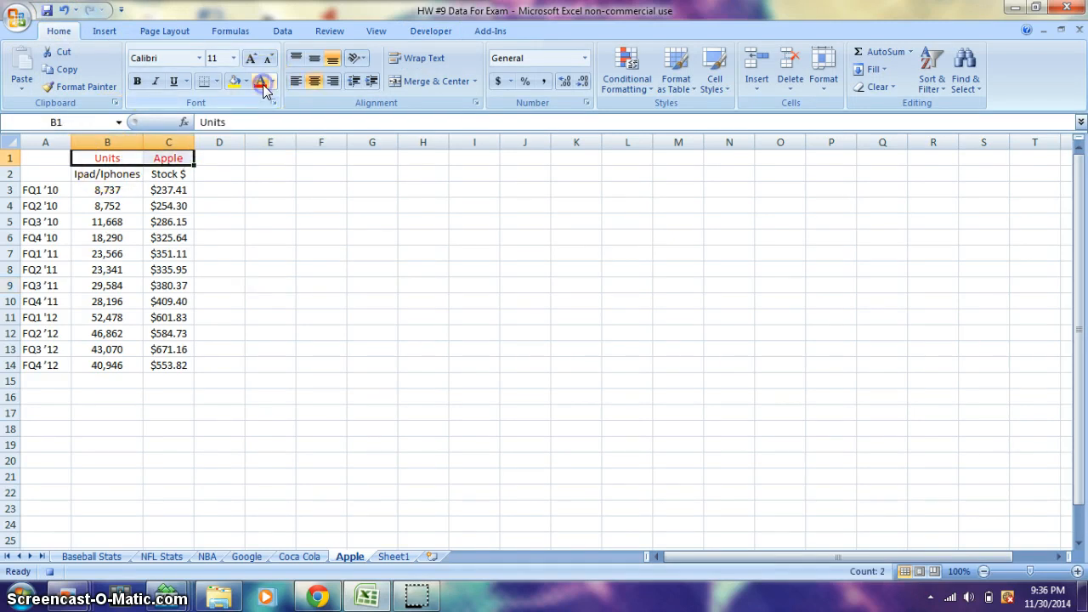
{"action": "left_click", "coordinate": [233, 58]}
{"action": "left_click", "coordinate": [220, 159]}
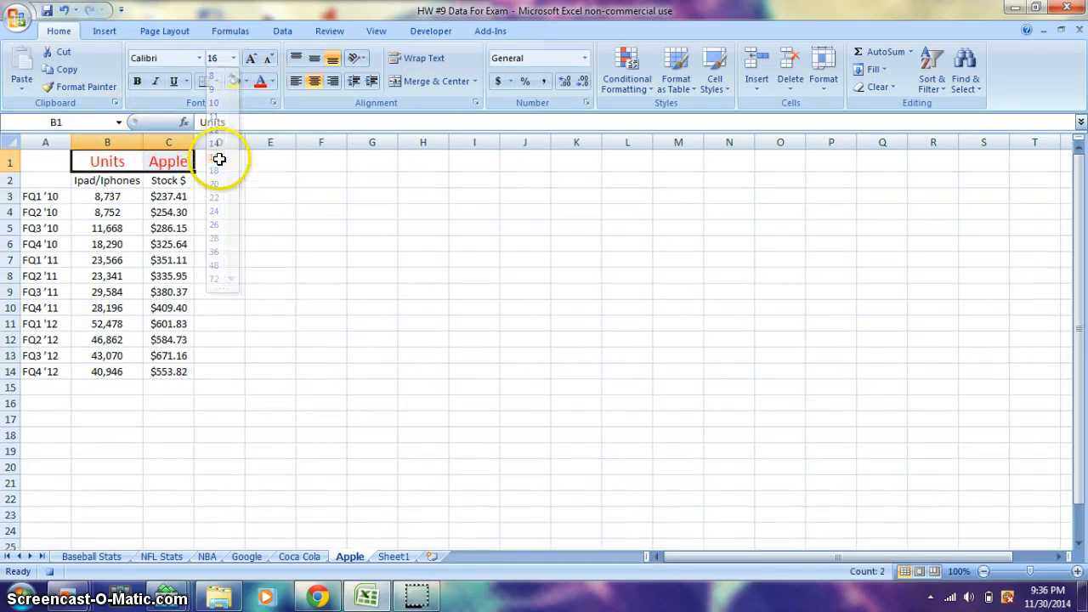
{"action": "left_click", "coordinate": [137, 80]}
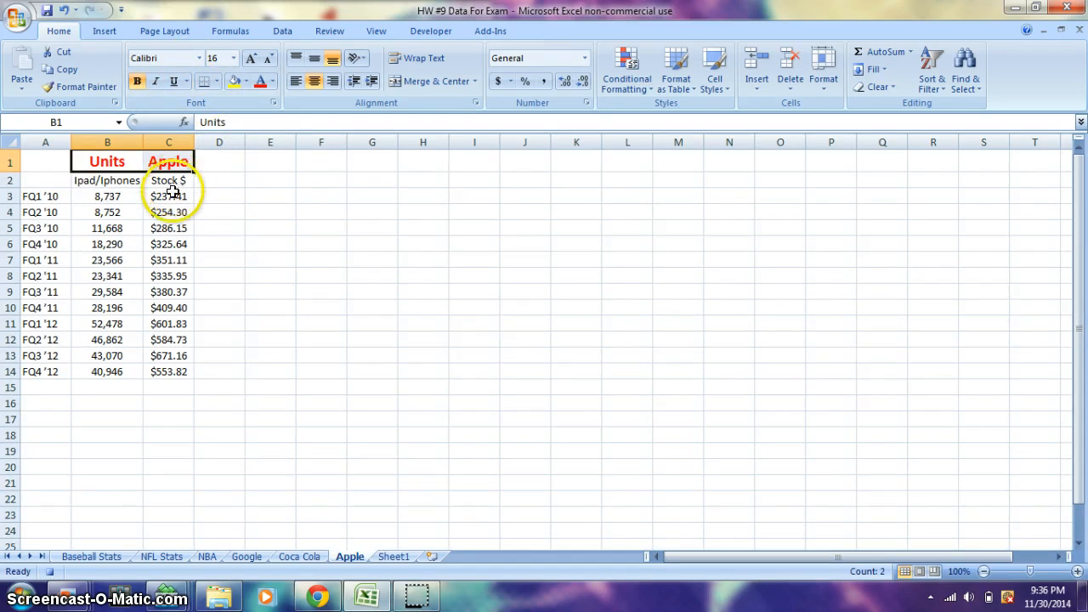
Step: Apply conditional formatting to C2:C14 that highlights cells greater than 500 with Light Red Fill with Dark Red Text
{"action": "left_click_drag", "start_coordinate": [173, 182], "coordinate": [167, 370]}
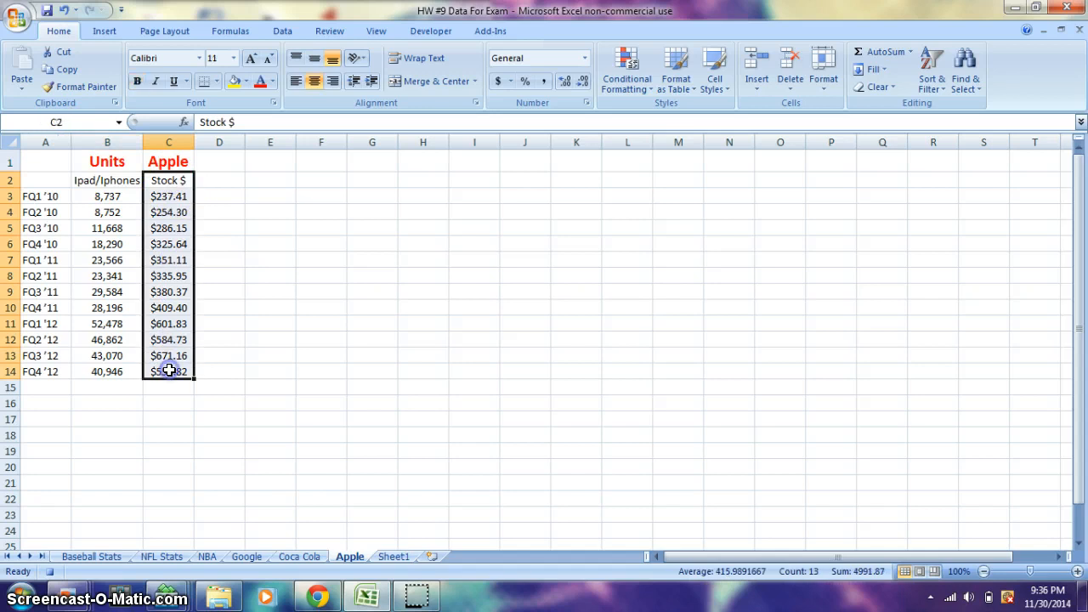
{"action": "left_click", "coordinate": [623, 85]}
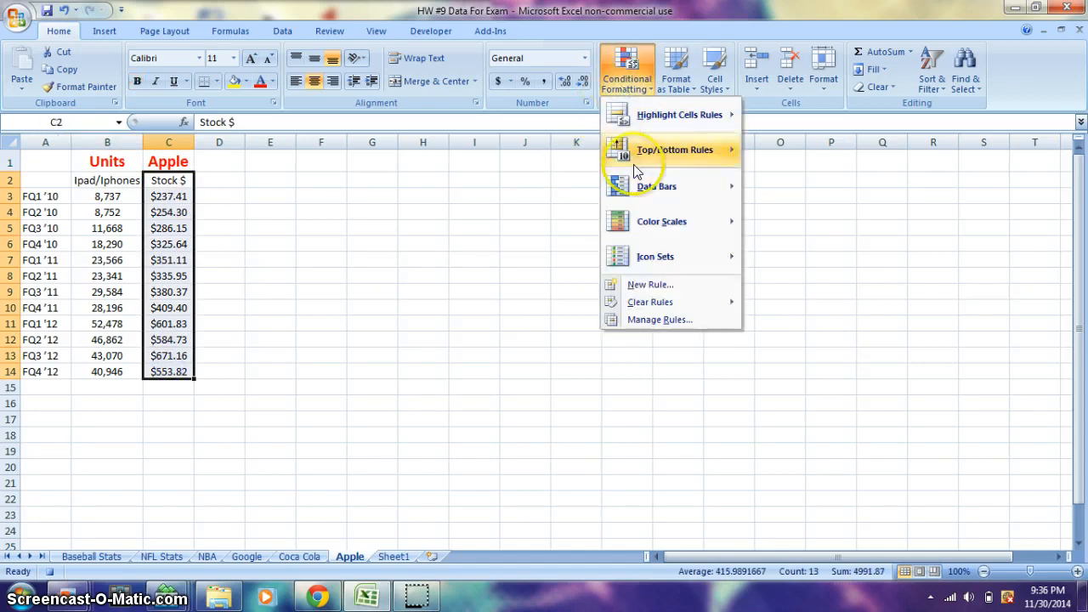
{"action": "mouse_move", "coordinate": [650, 127]}
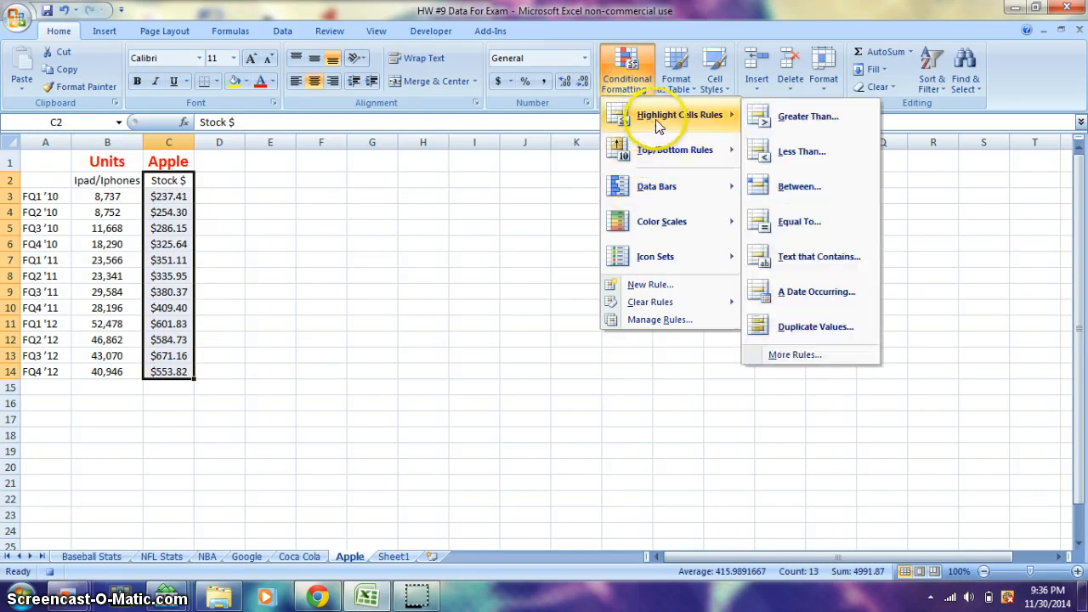
{"action": "left_click", "coordinate": [769, 113]}
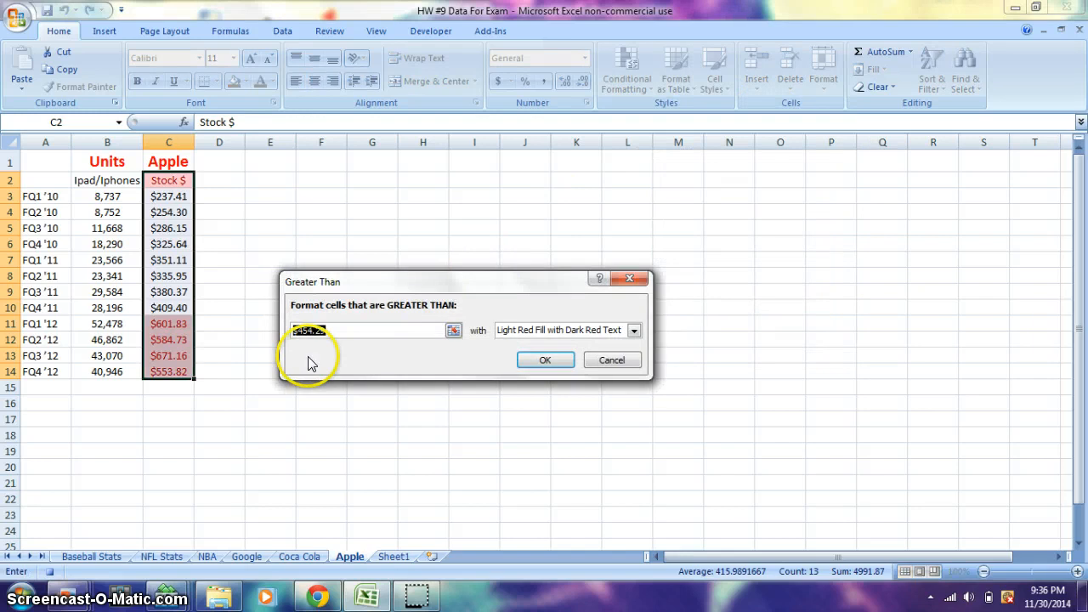
{"action": "type", "text": "500"}
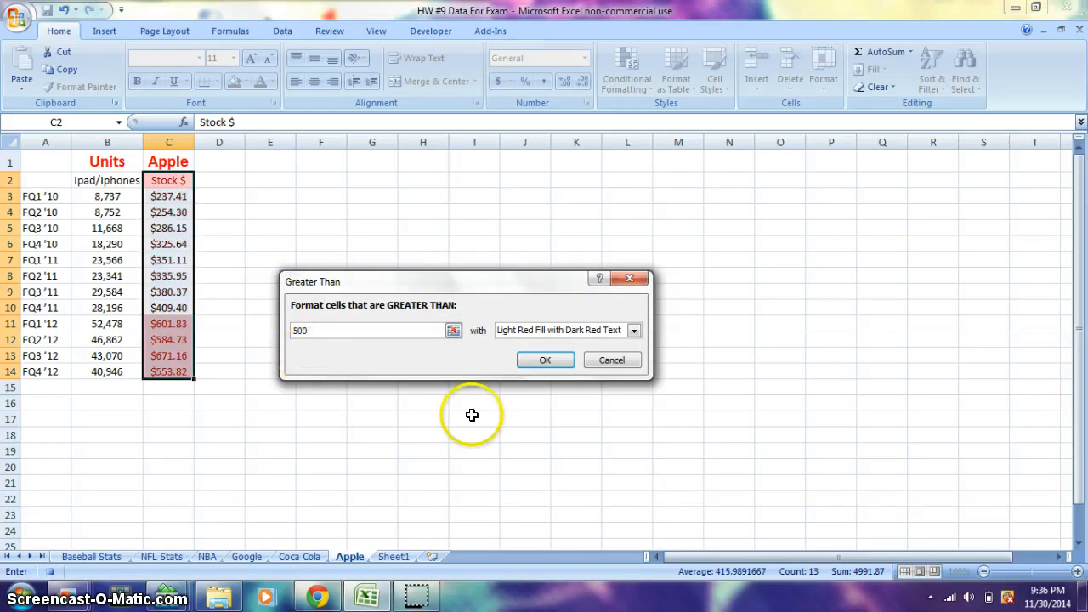
{"action": "left_click", "coordinate": [531, 360]}
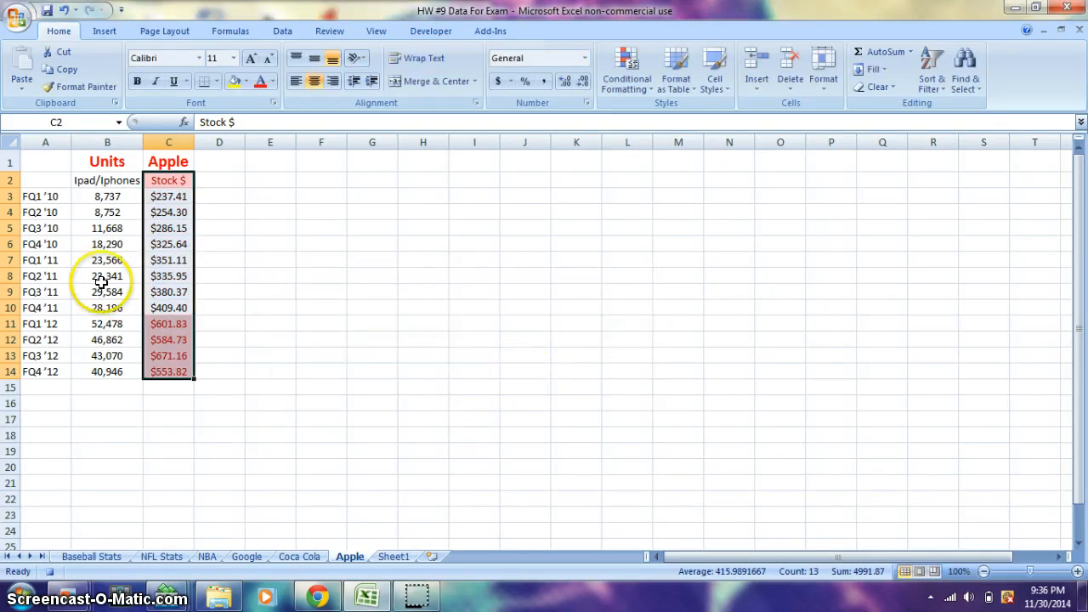
Step: Fill the fiscal quarter labels in A3:A14 with yellow, and underline the headings in B1:C2
{"action": "left_click_drag", "start_coordinate": [39, 197], "coordinate": [39, 374]}
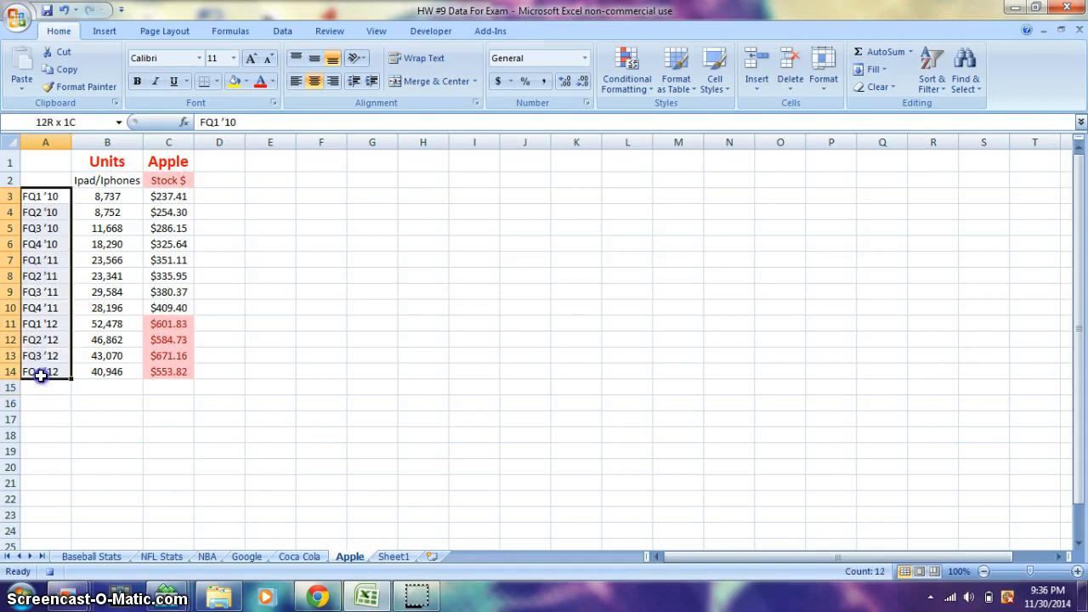
{"action": "left_click", "coordinate": [233, 82]}
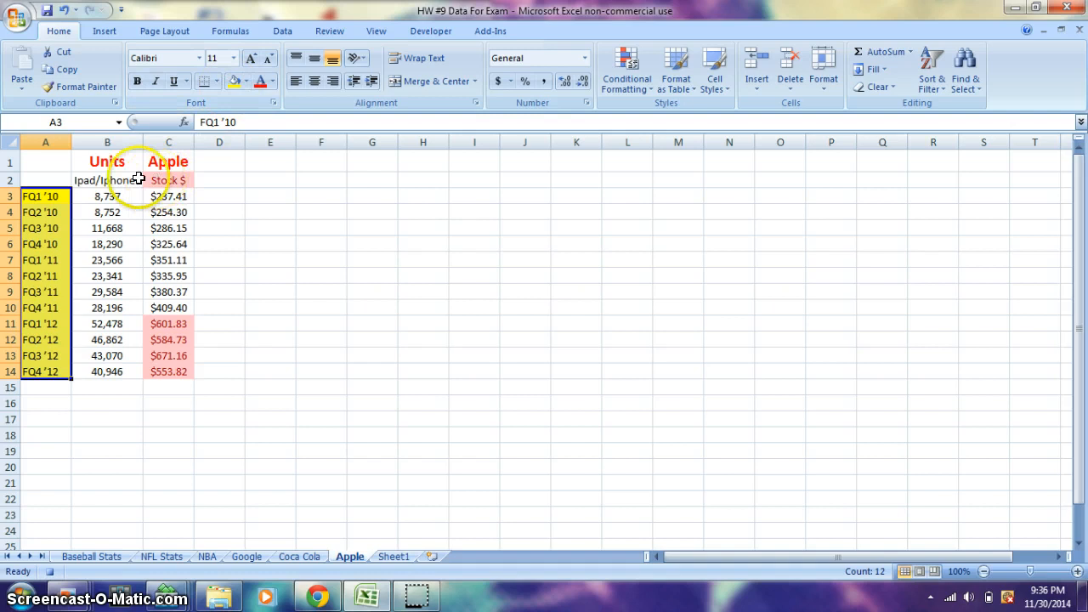
{"action": "left_click", "coordinate": [102, 179]}
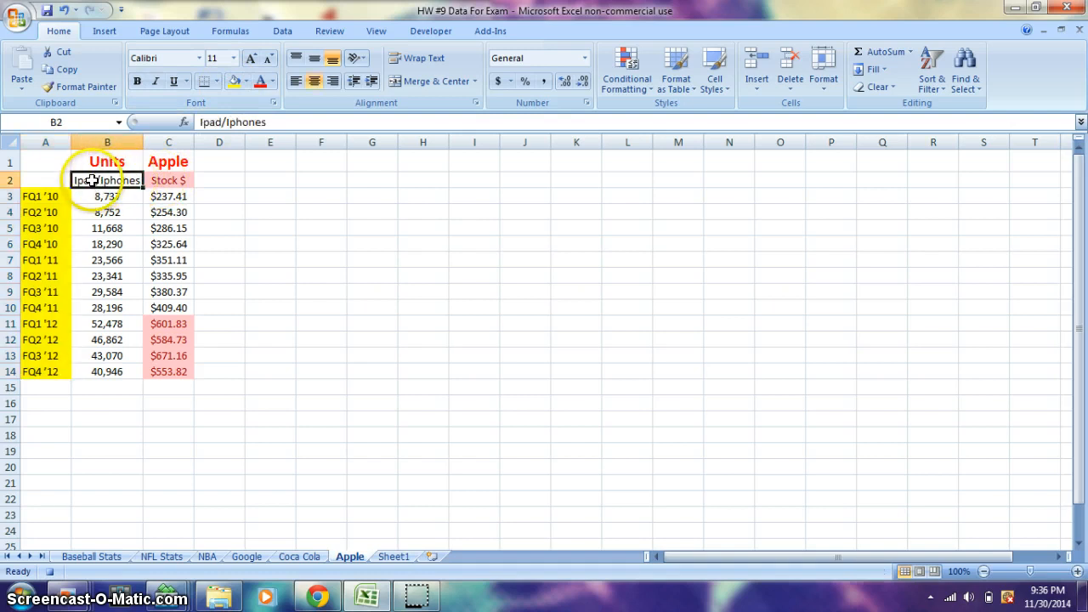
{"action": "left_click_drag", "start_coordinate": [88, 163], "coordinate": [155, 178]}
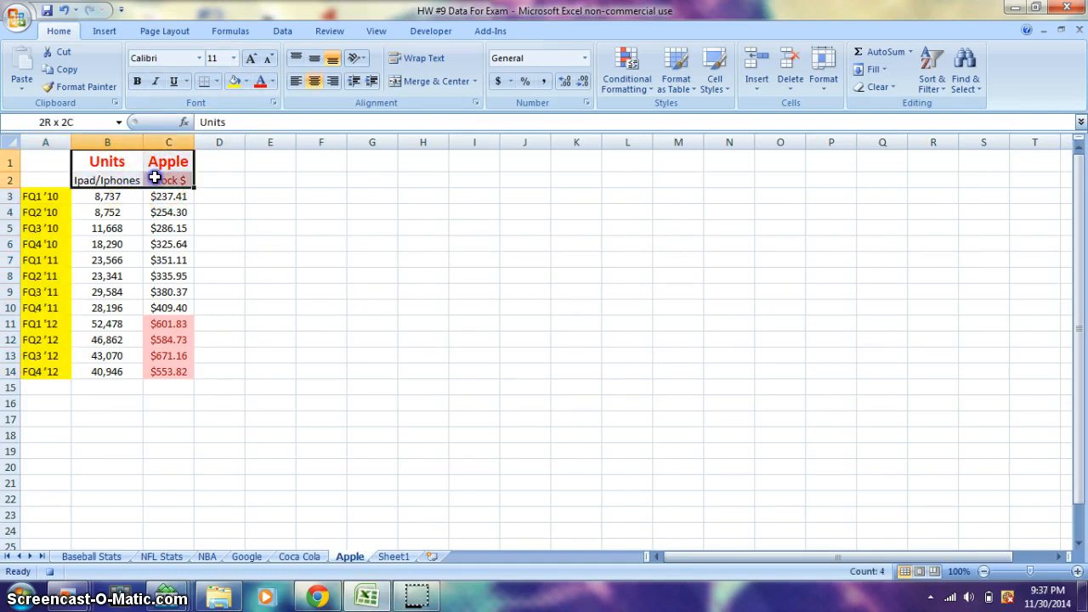
{"action": "left_click", "coordinate": [174, 85]}
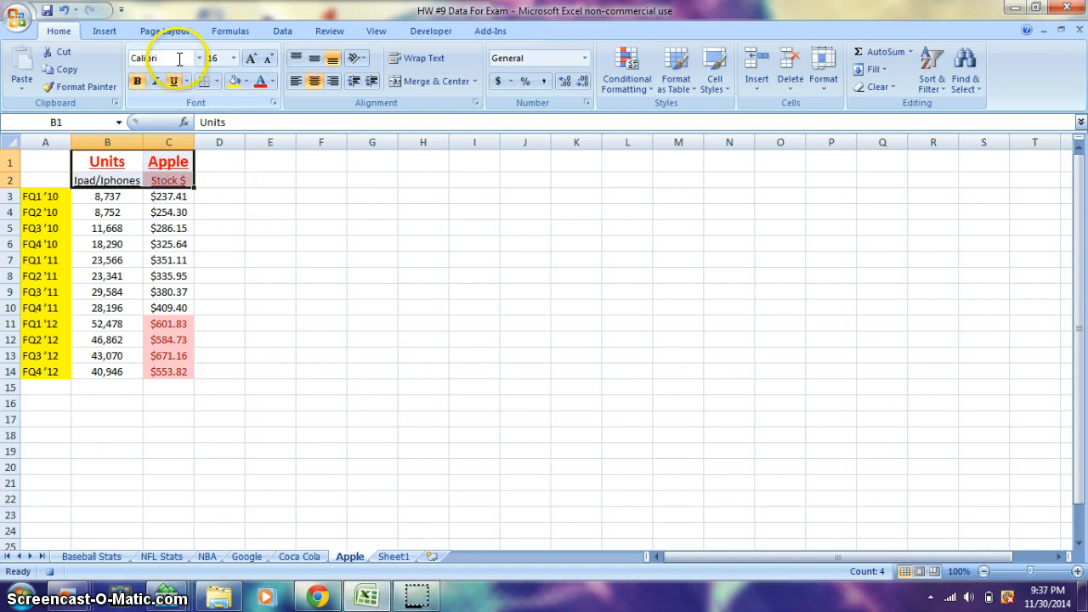
Step: Stop recording the macro, and run it on the unformatted data in A1:C14 on Sheet1
{"action": "left_click", "coordinate": [434, 34]}
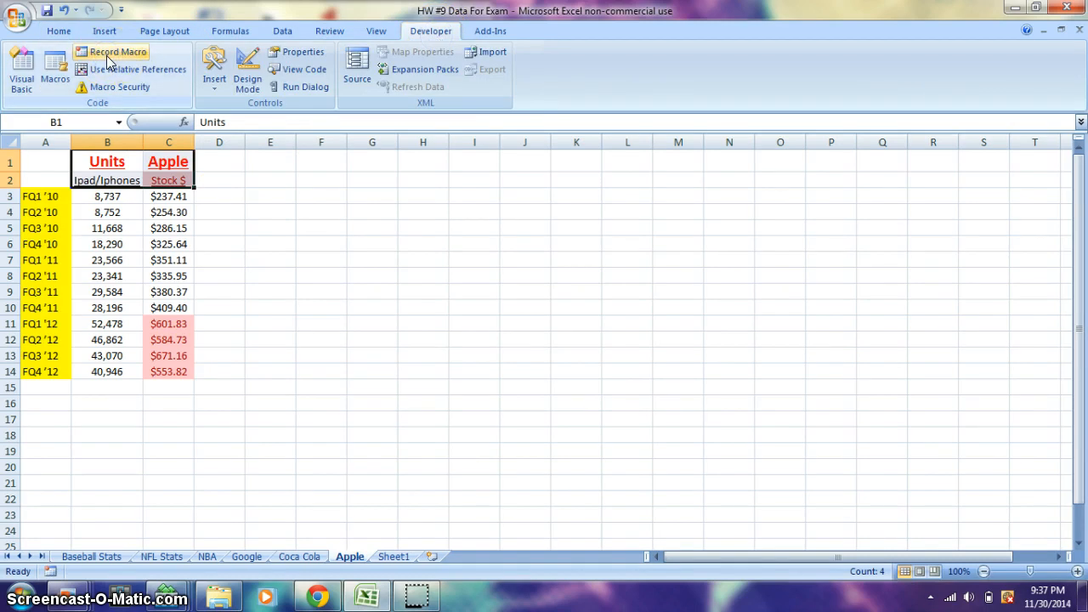
{"action": "left_click", "coordinate": [394, 558]}
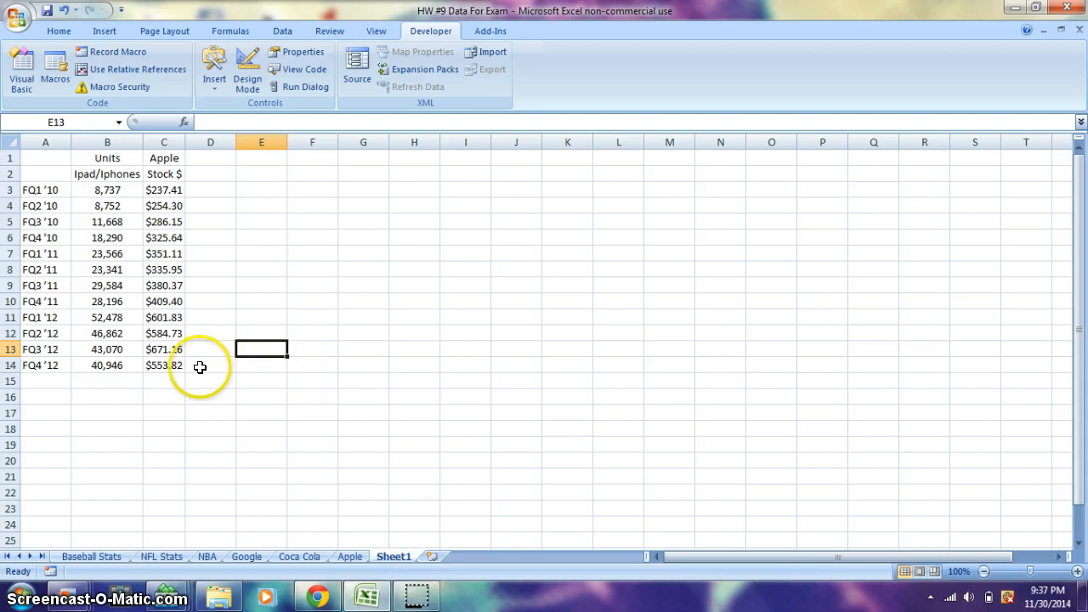
{"action": "left_click_drag", "start_coordinate": [189, 366], "coordinate": [38, 151]}
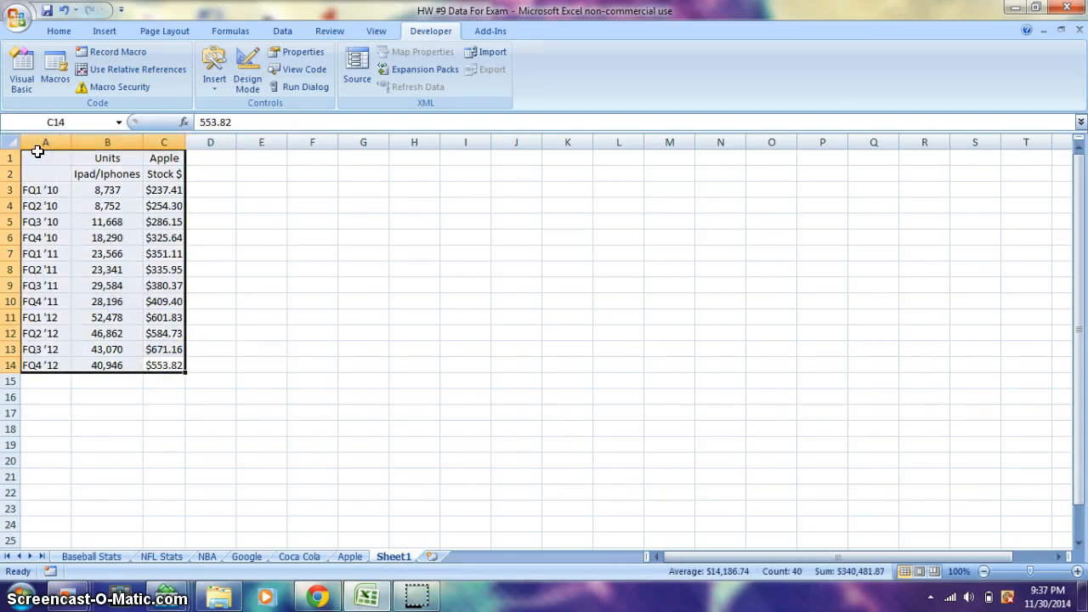
{"action": "key", "text": "ctrl+m"}
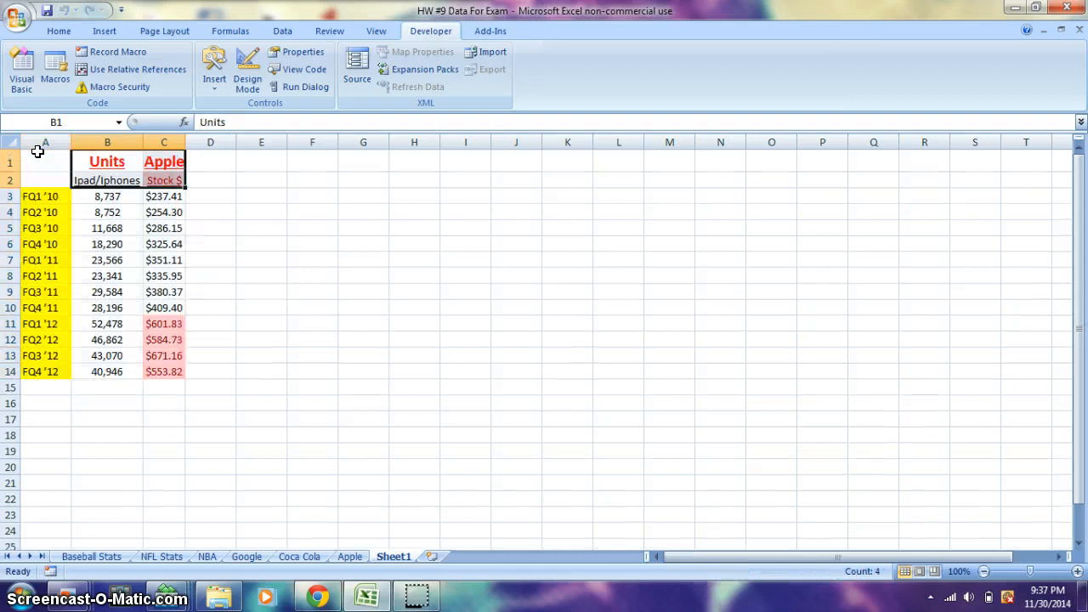
{"action": "left_click", "coordinate": [322, 259]}
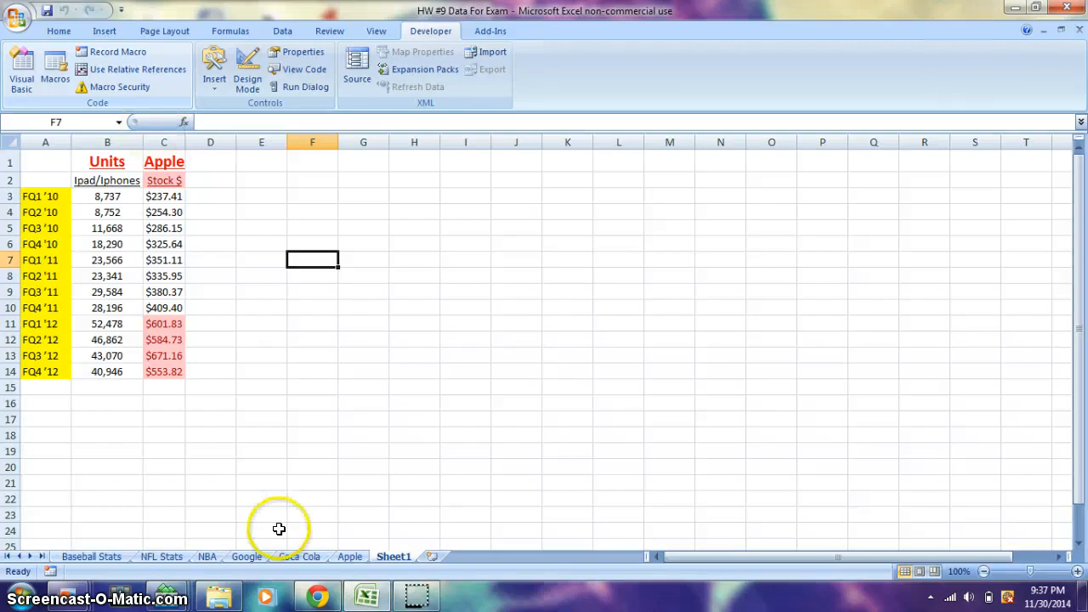
Step: Run the recorded macro on the data on the Google sheet and on the NFL Stats sheet
{"action": "left_click", "coordinate": [248, 557]}
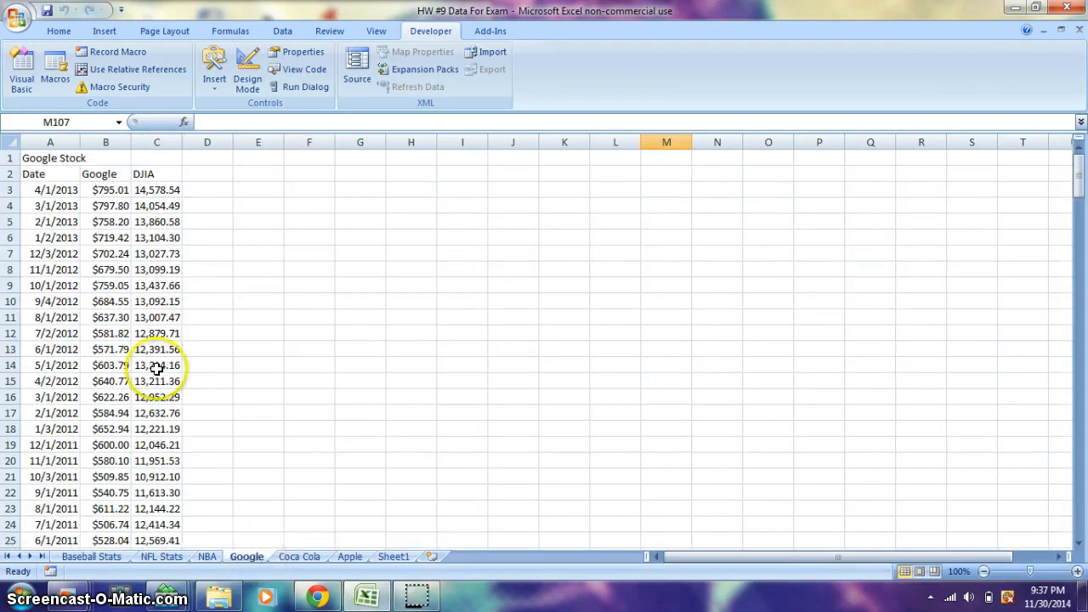
{"action": "left_click_drag", "start_coordinate": [32, 159], "coordinate": [168, 413]}
{"action": "key", "text": "ctrl+m"}
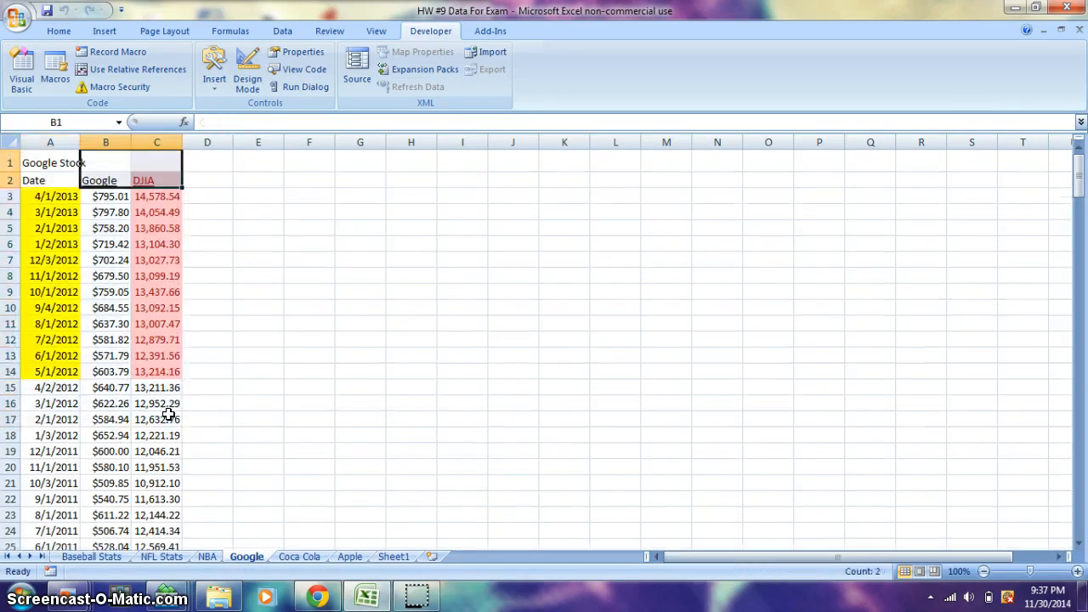
{"action": "left_click", "coordinate": [172, 244]}
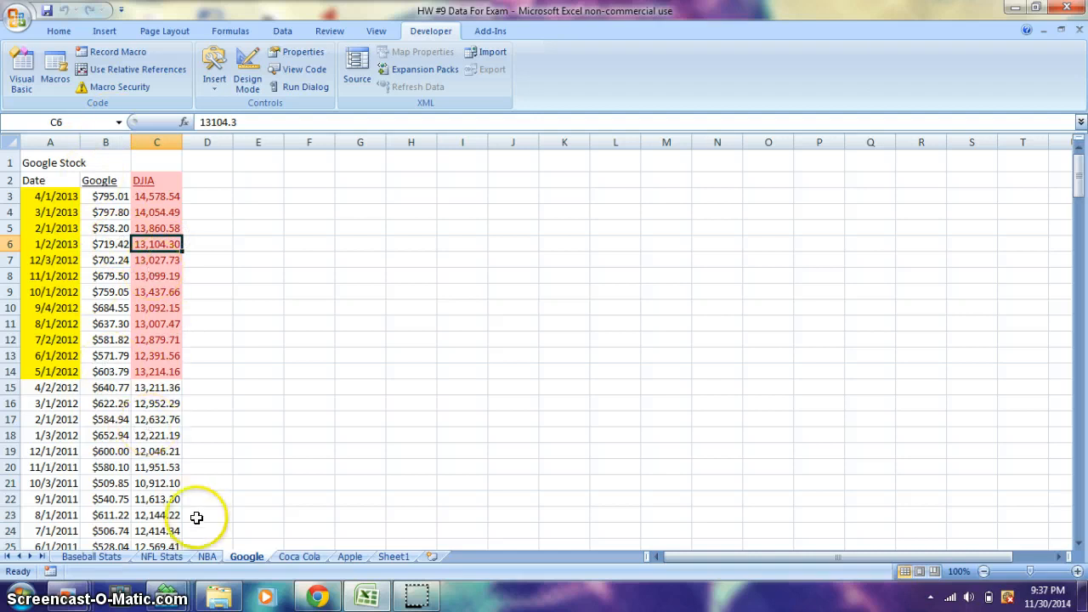
{"action": "left_click", "coordinate": [161, 557]}
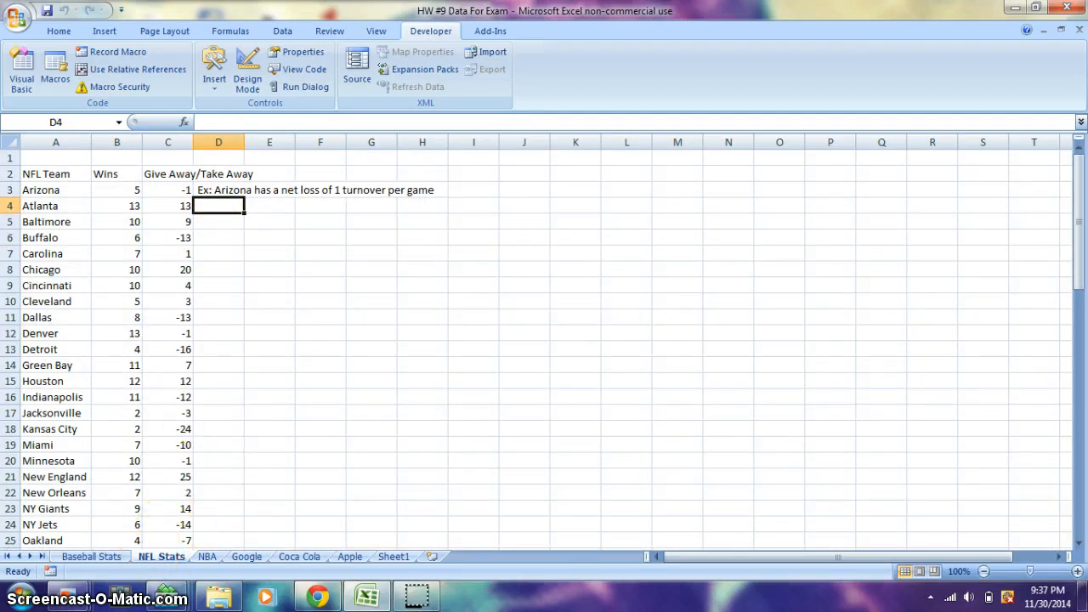
{"action": "left_click_drag", "start_coordinate": [55, 158], "coordinate": [218, 413]}
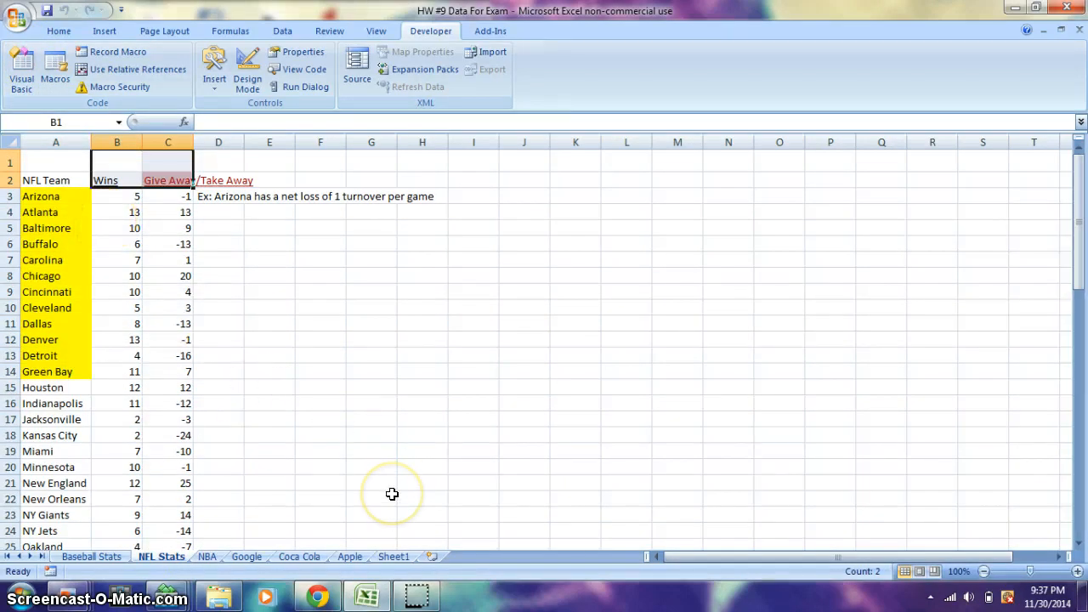
Step: Review the formatted data on Sheet1, and select A1:C15 on the Apple sheet
{"action": "left_click", "coordinate": [392, 556]}
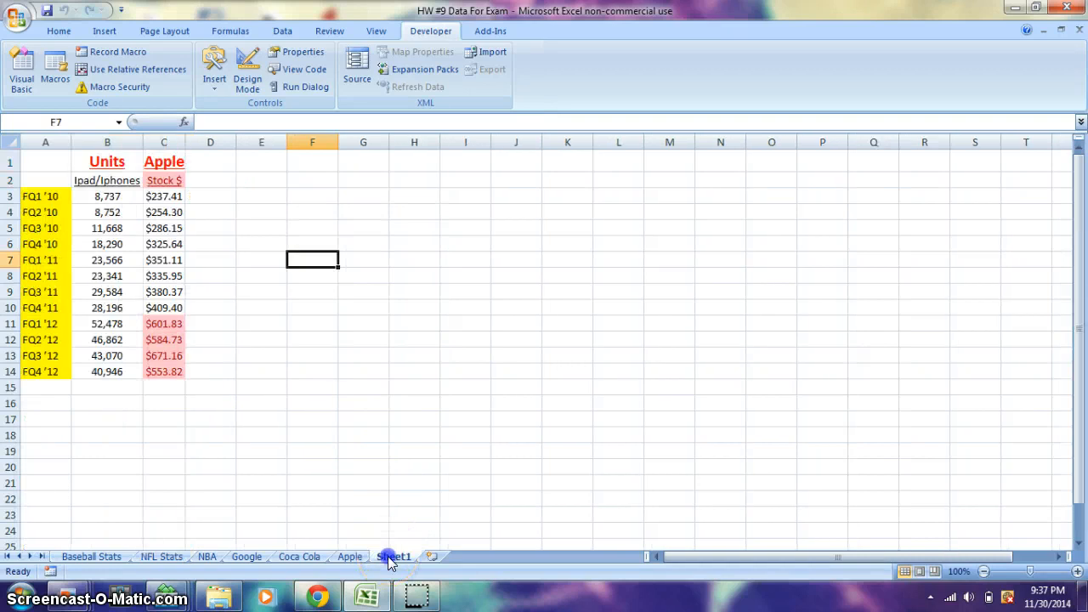
{"action": "left_click", "coordinate": [350, 556]}
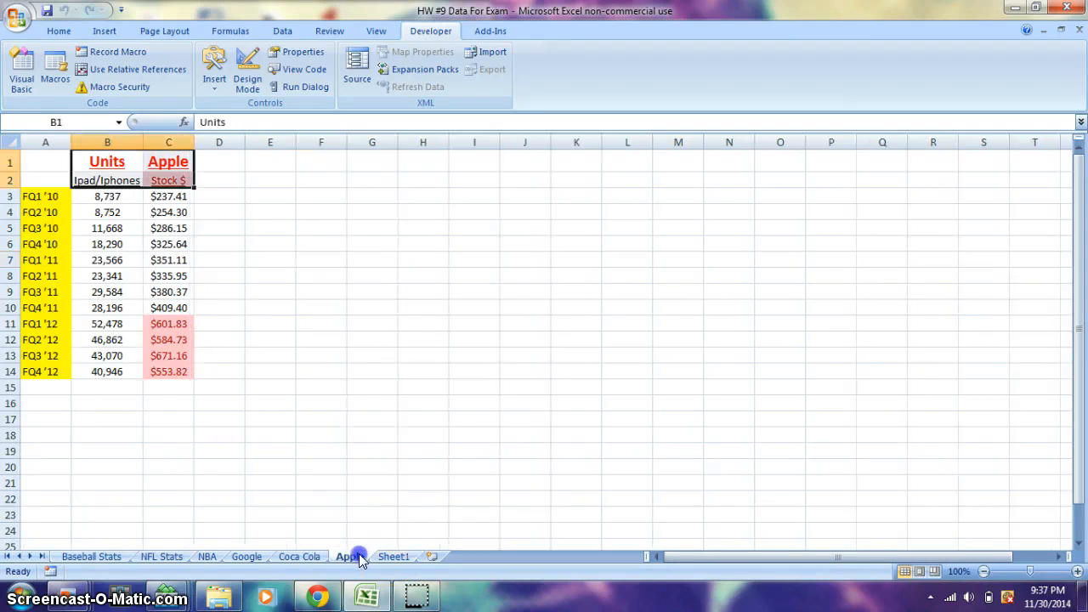
{"action": "left_click", "coordinate": [202, 243]}
{"action": "left_click_drag", "start_coordinate": [176, 162], "coordinate": [24, 386]}
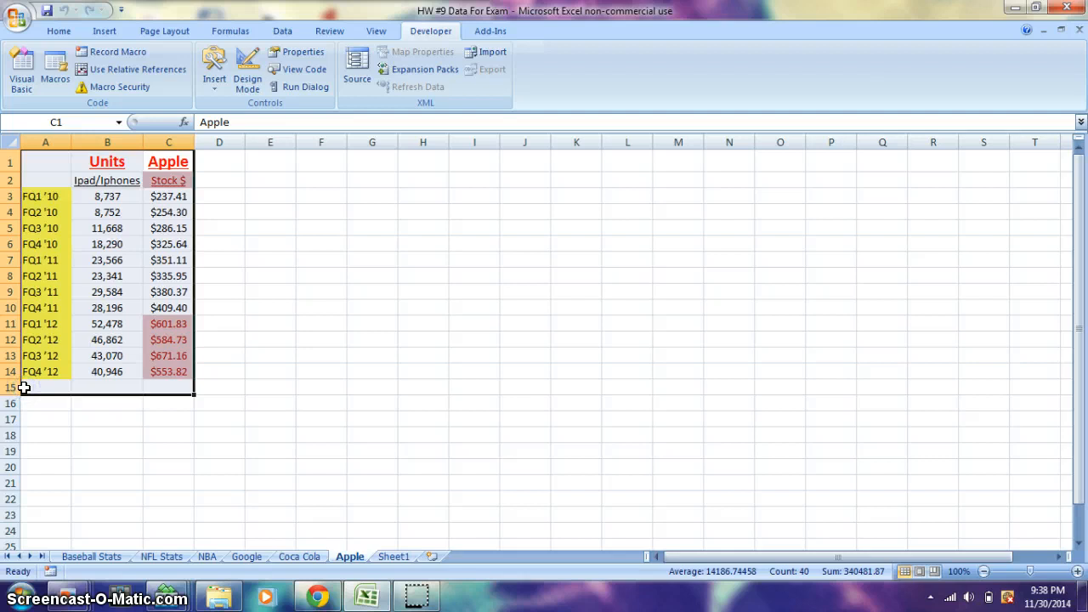